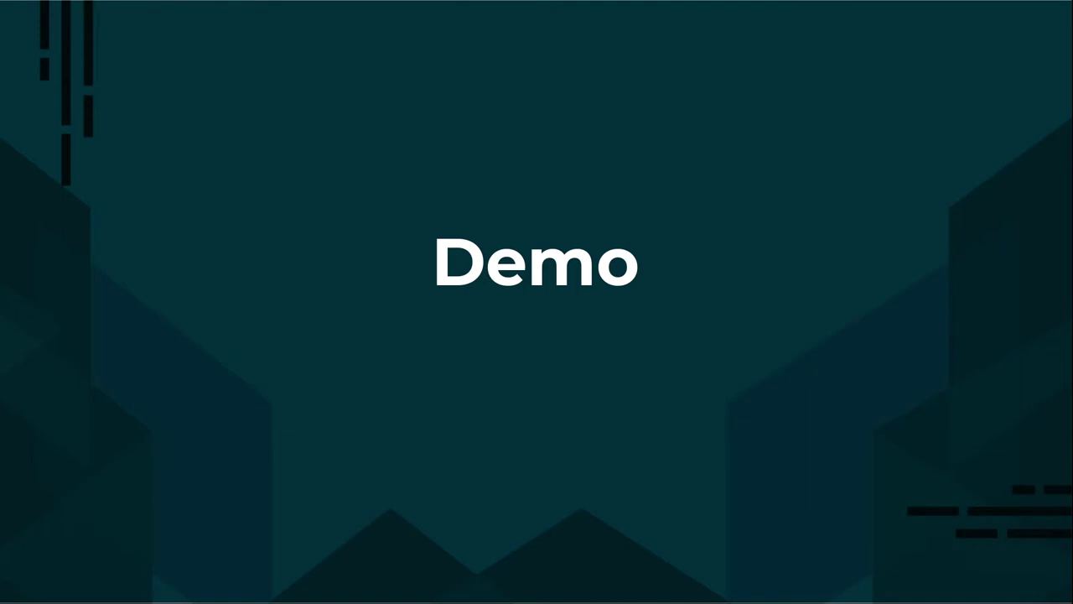
Switch from the slides to the Firefox window showing the Product Example site.
key(alt+Tab)
key(alt+Tab)
key(alt+Tab)
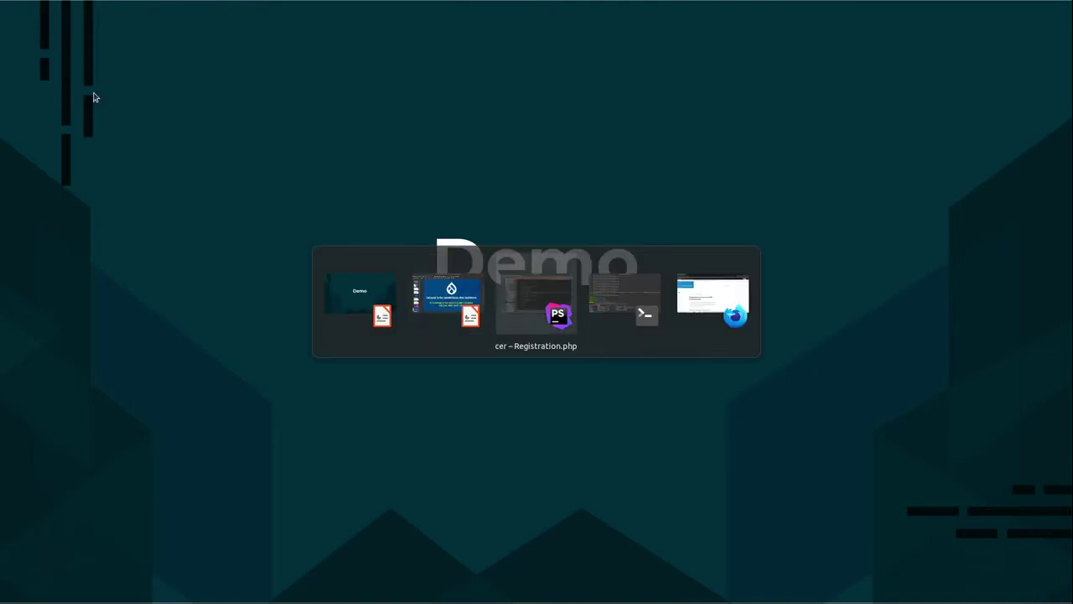
key(alt+Tab)
key(alt+Tab)
key(alt+Tab)
key(alt+Tab)
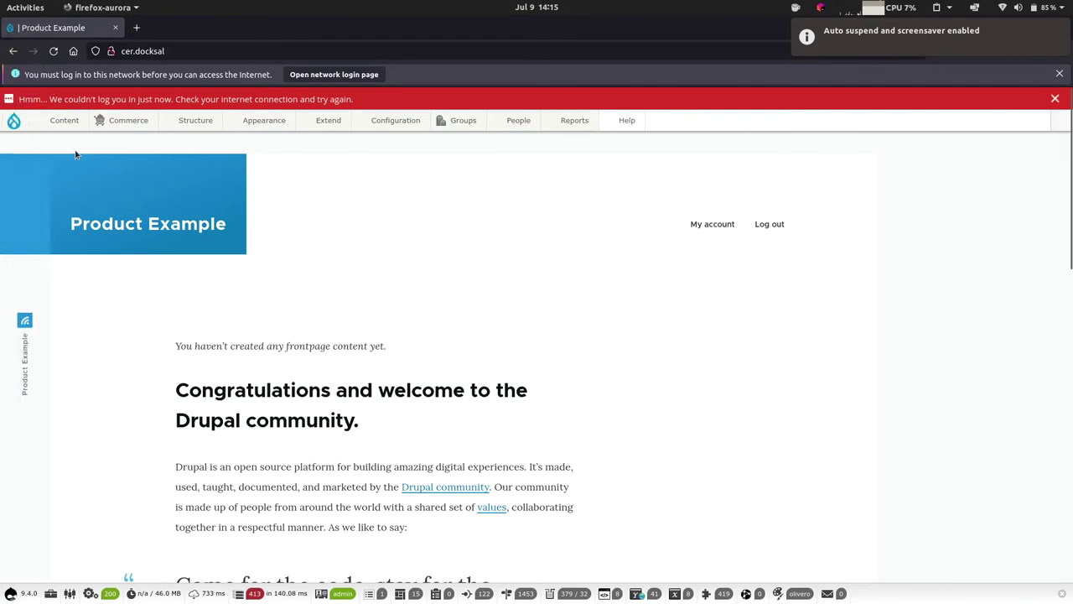
mouse_move(13, 124)
click(38, 139)
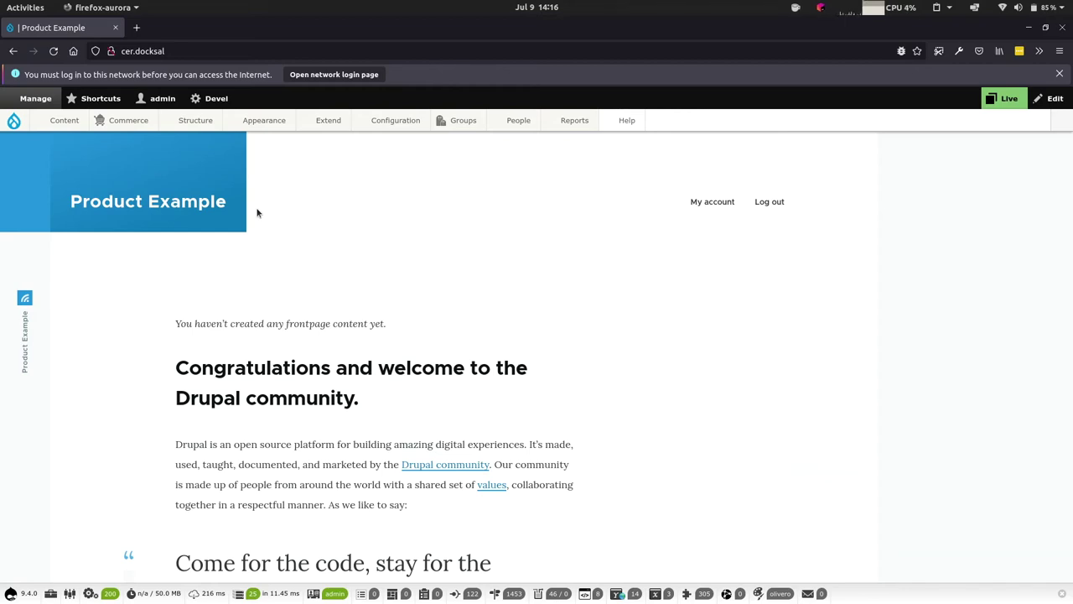
Open the Events overview within the site's content administration.
mouse_move(178, 162)
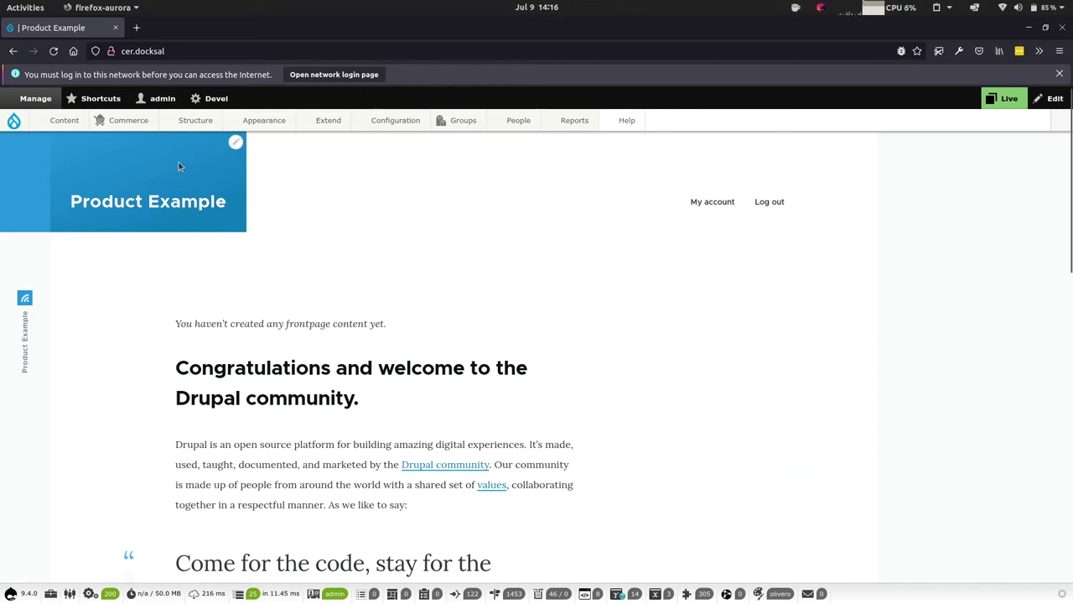
mouse_move(72, 121)
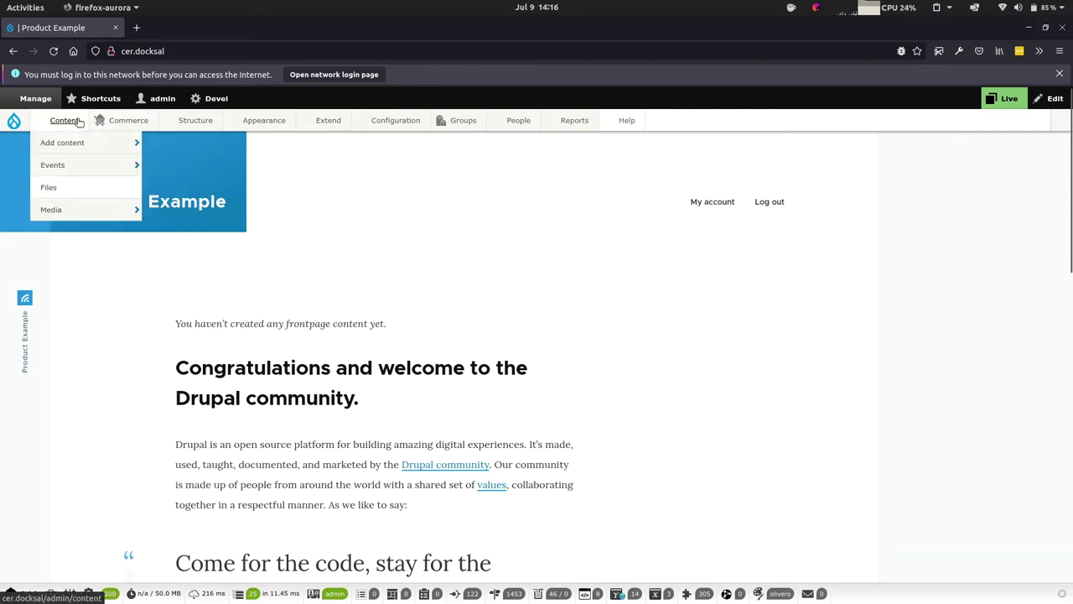
mouse_move(72, 166)
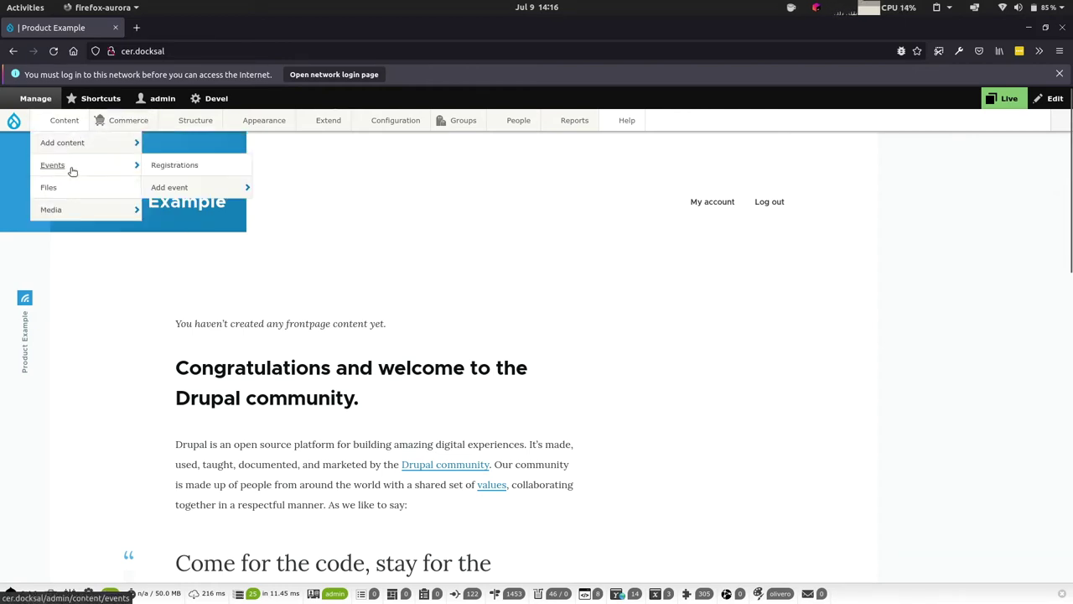
click(73, 166)
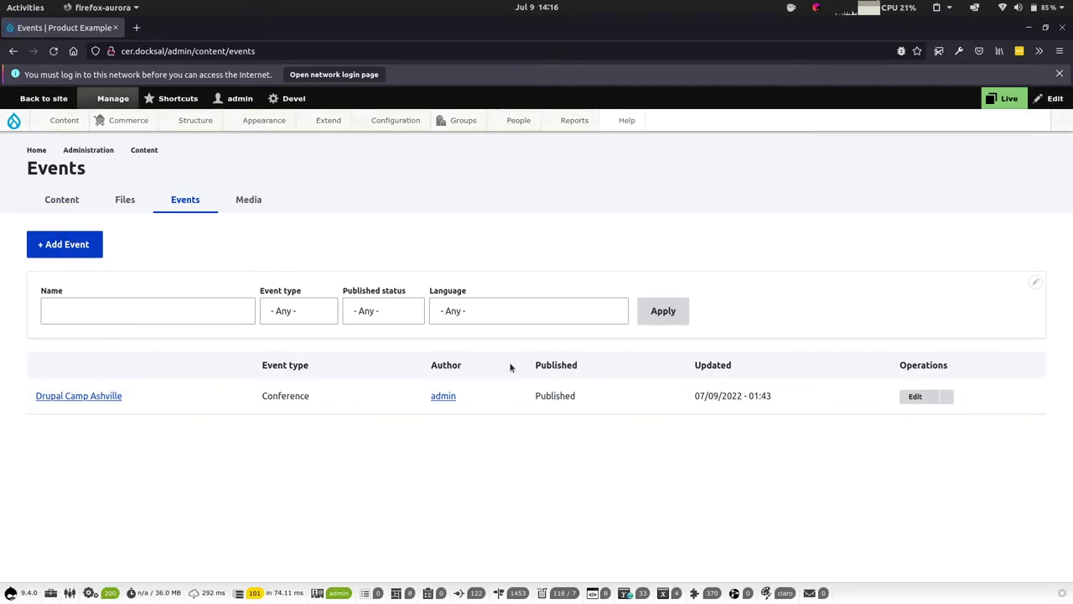
Edit the Drupal Camp Ashville event, correct its event name to Drupal Camp Asheville, and save it.
click(919, 397)
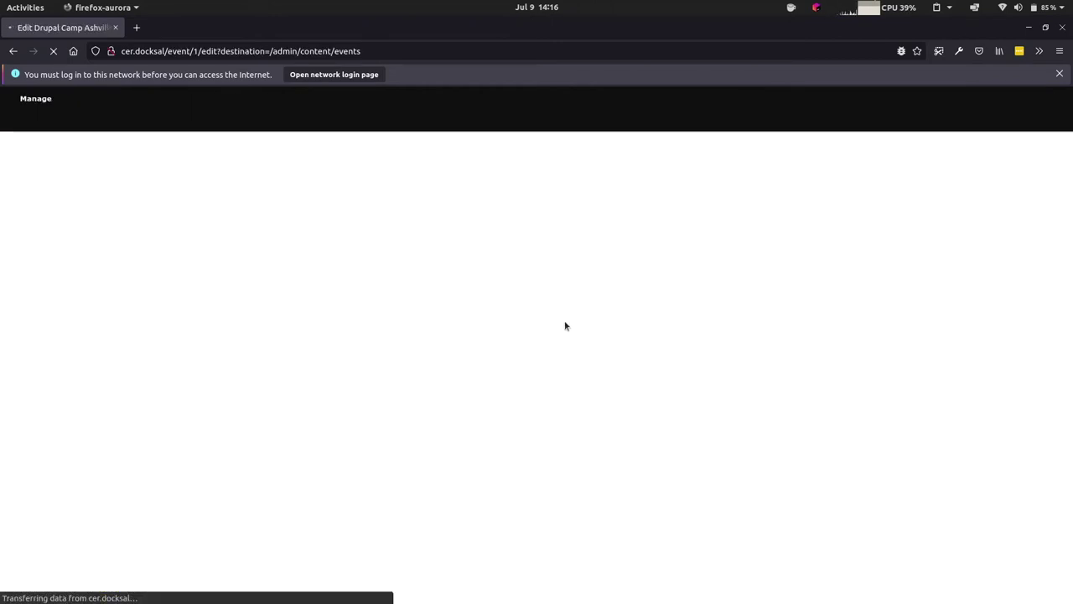
click(109, 256)
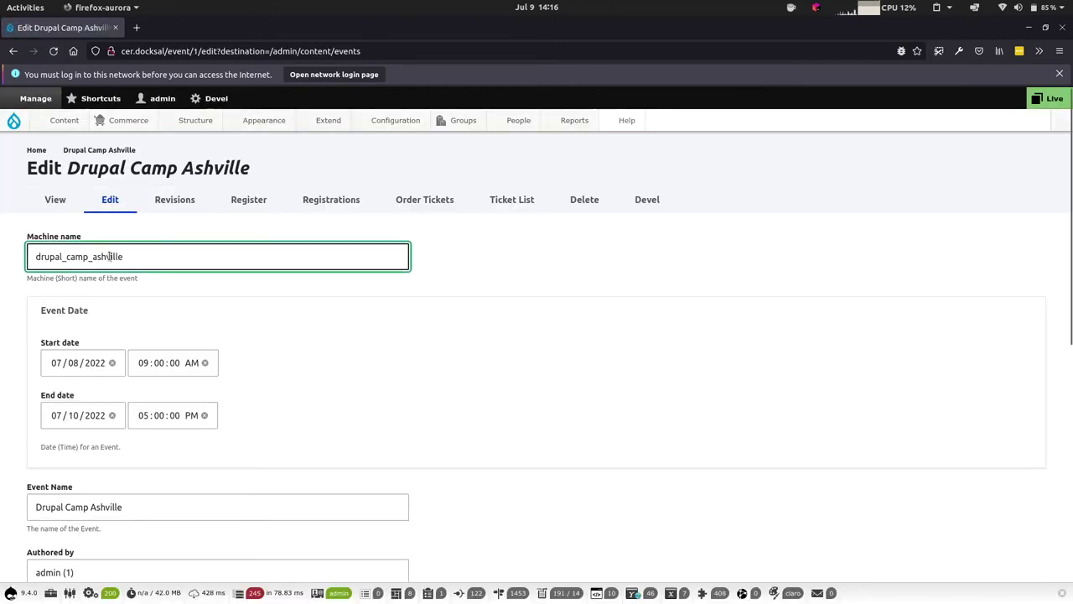
click(103, 506)
text(e)
scroll(138, 526, down, 6)
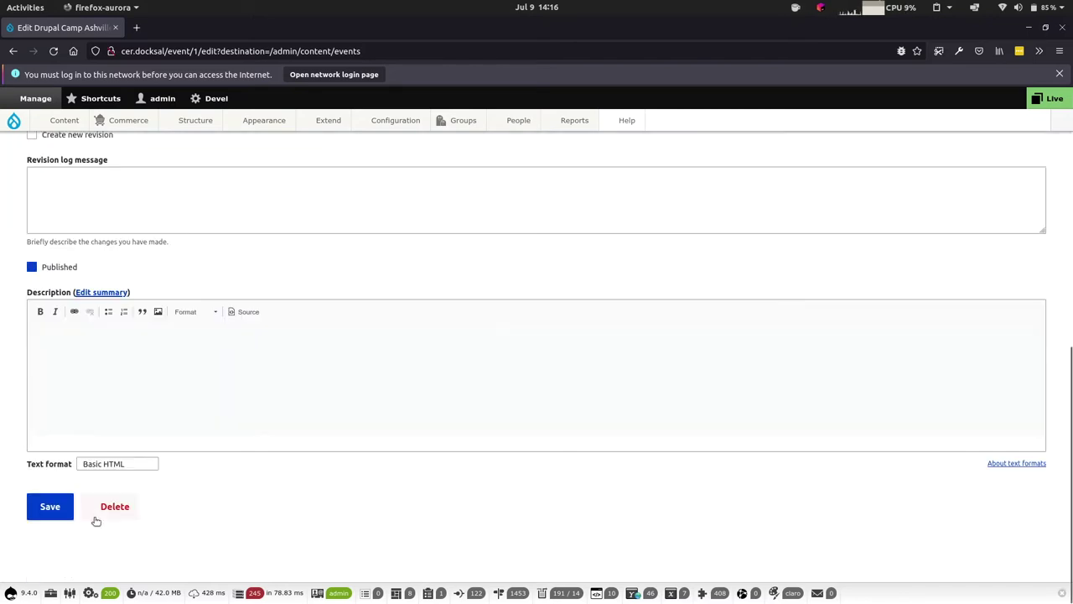
click(67, 511)
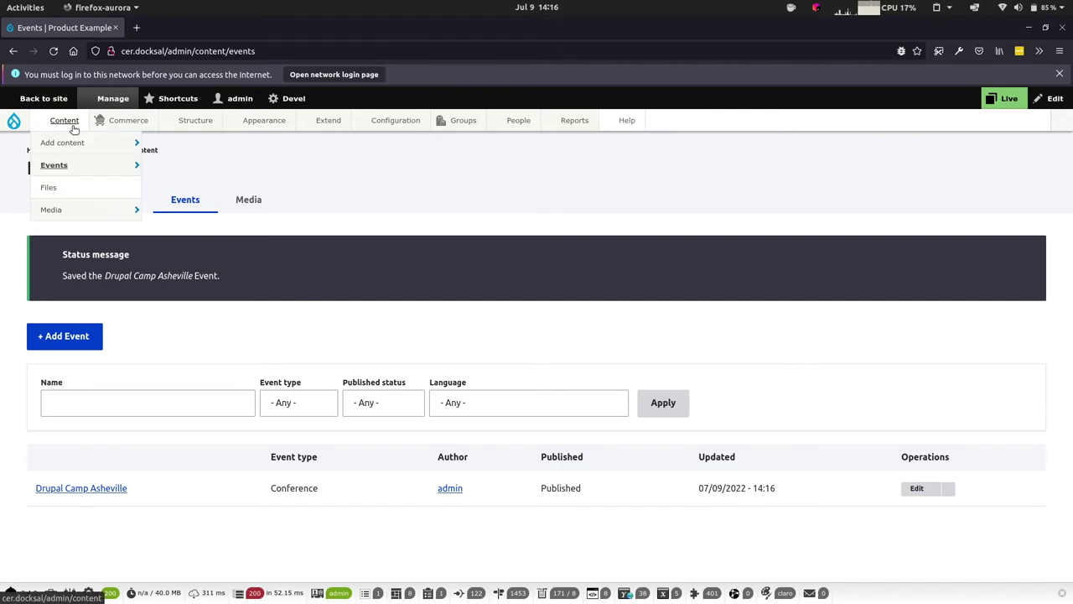
mouse_move(195, 124)
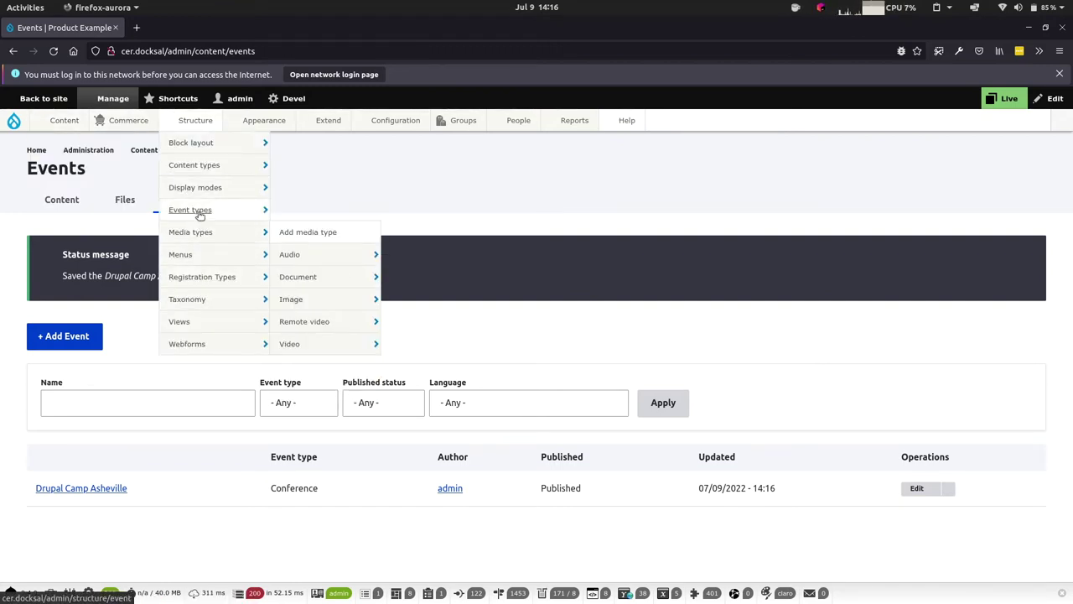
mouse_move(200, 214)
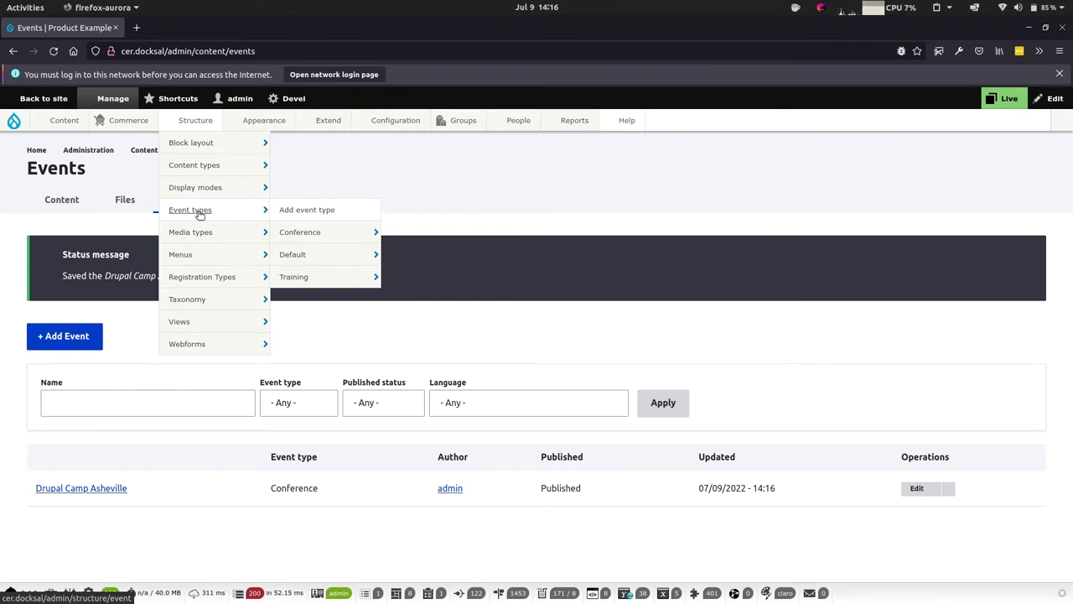
mouse_move(210, 283)
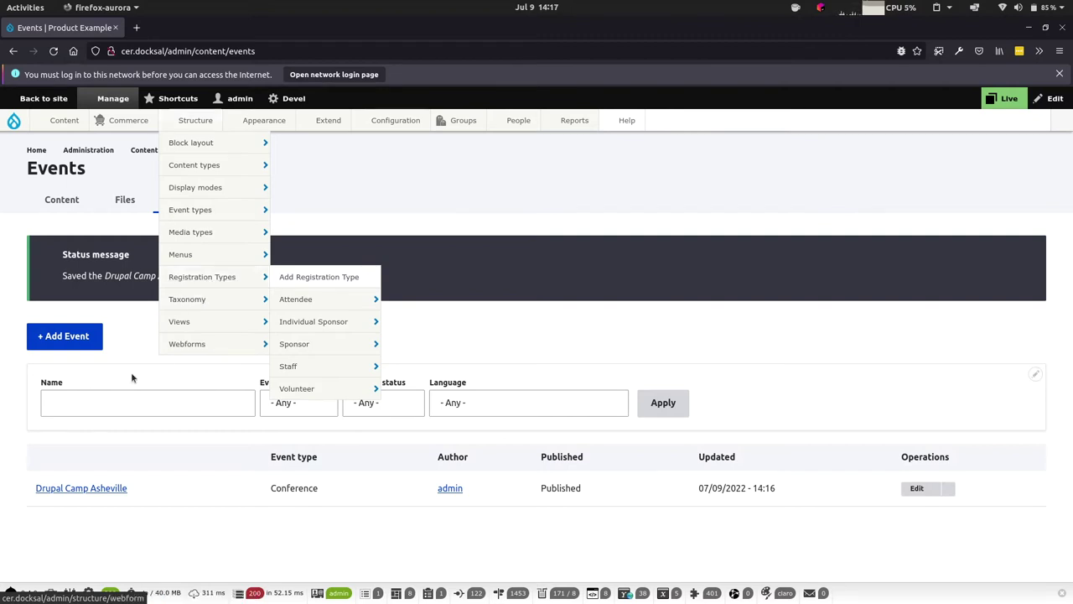
Open the Drupal Camp Asheville event page and review the ticket options offered there.
click(88, 489)
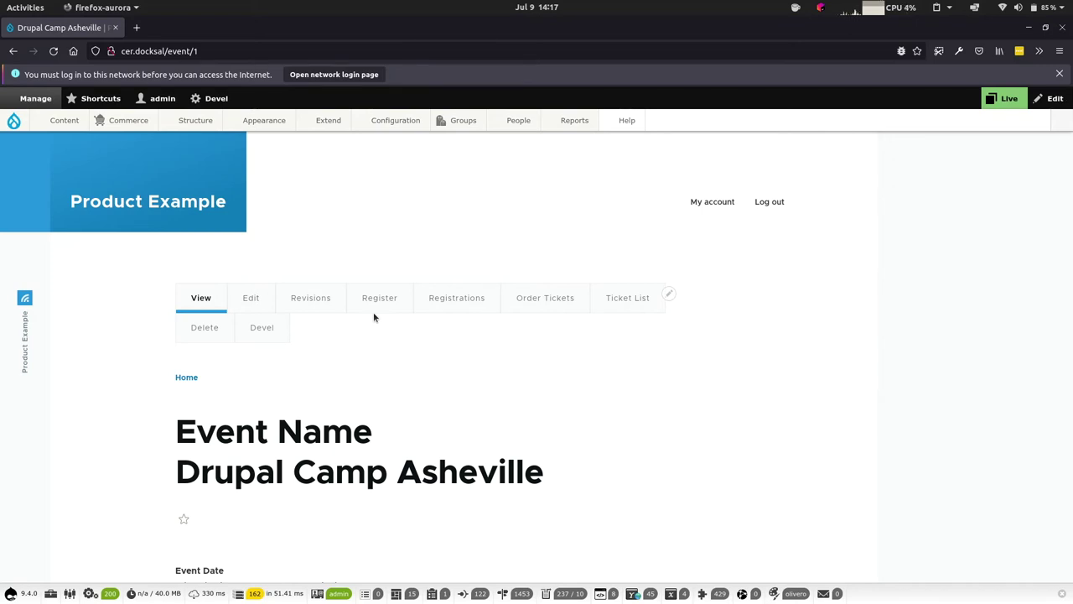
scroll(373, 317, down, 3)
scroll(374, 317, down, 2)
scroll(374, 317, down, 3)
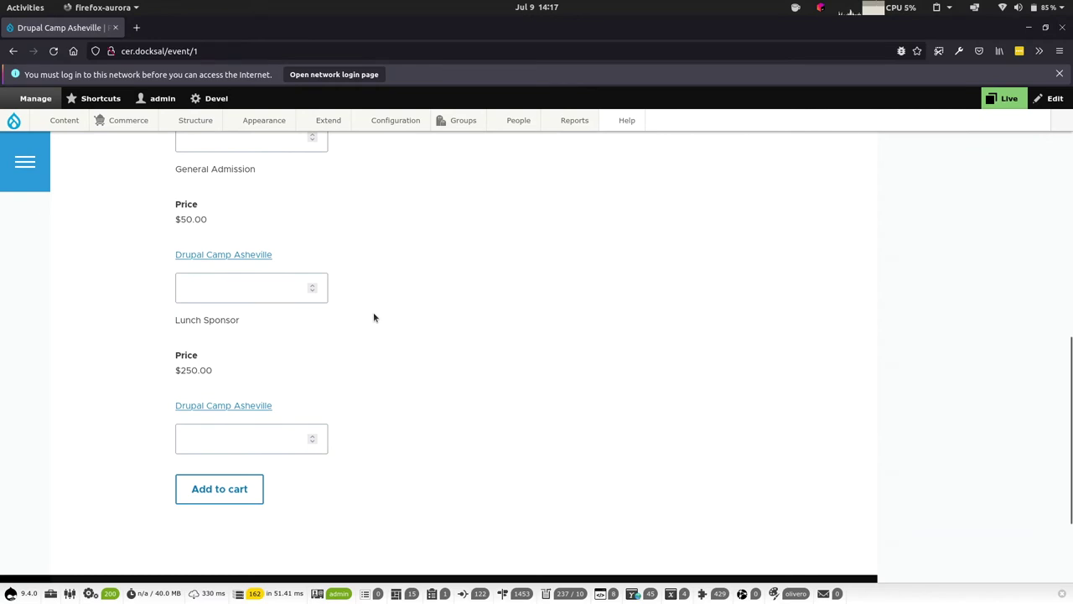
scroll(374, 317, up, 2)
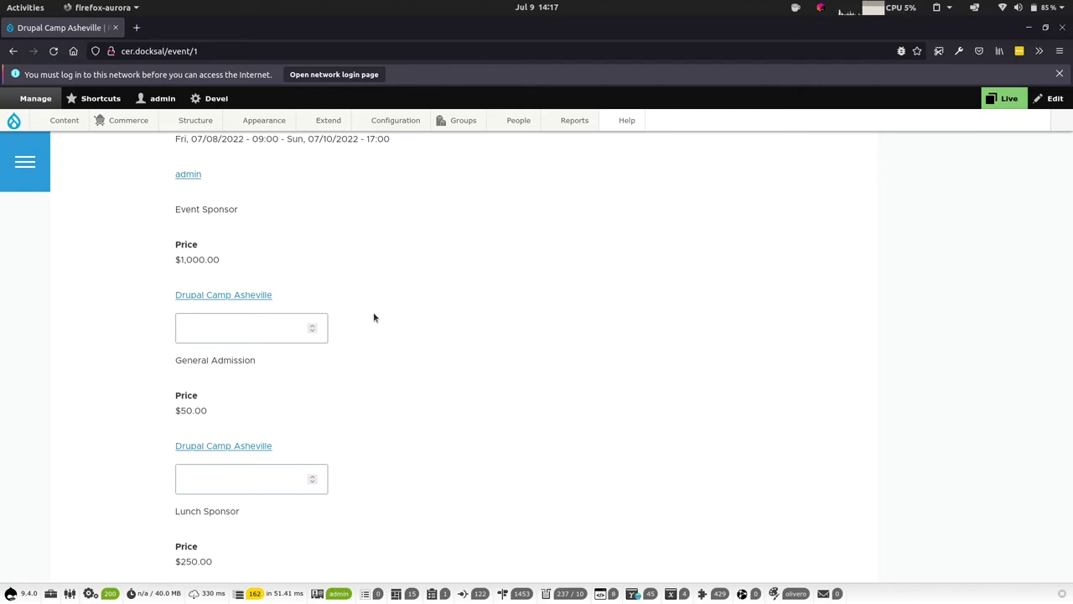
Set the Event Sponsor ticket quantity to 1.
click(218, 326)
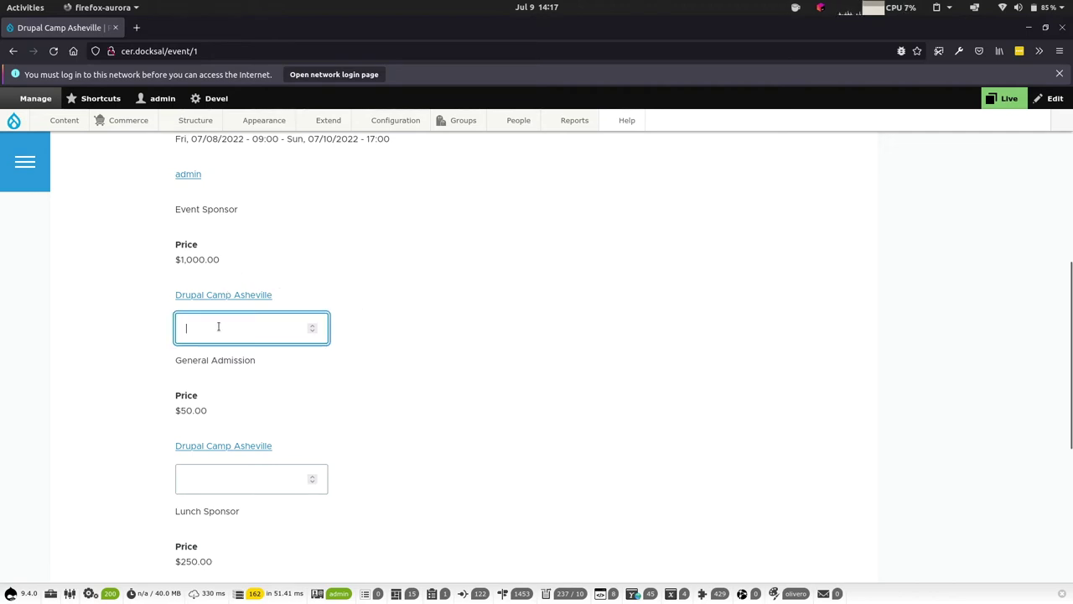
click(313, 326)
drag(168, 208, 298, 306)
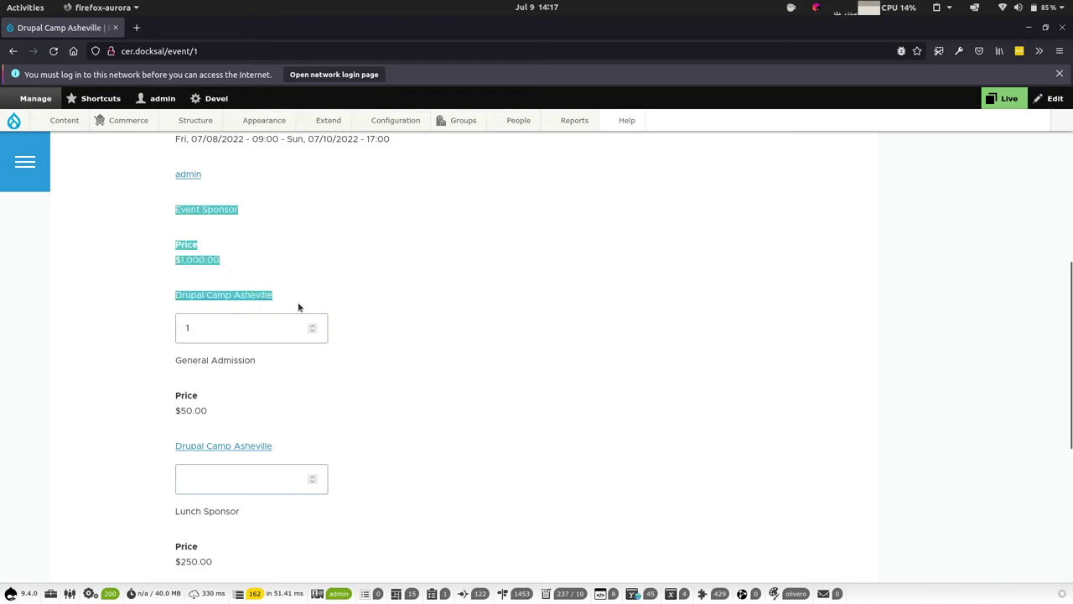
click(299, 304)
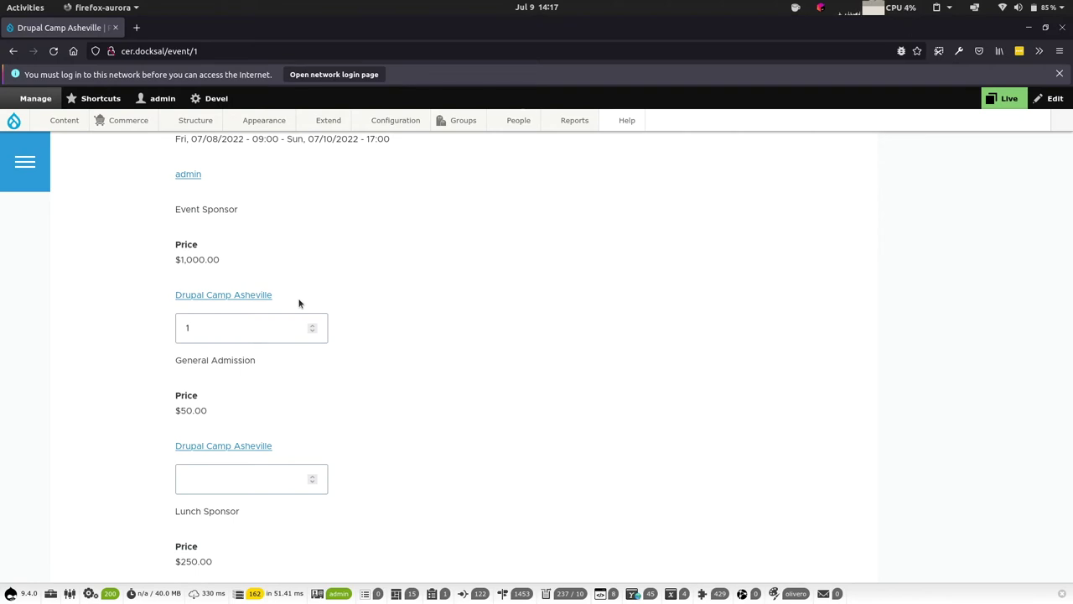
Set the General Admission ticket quantity to 3 and add the chosen tickets to the cart.
scroll(299, 304, up, 5)
scroll(300, 304, up, 1)
scroll(299, 305, down, 1)
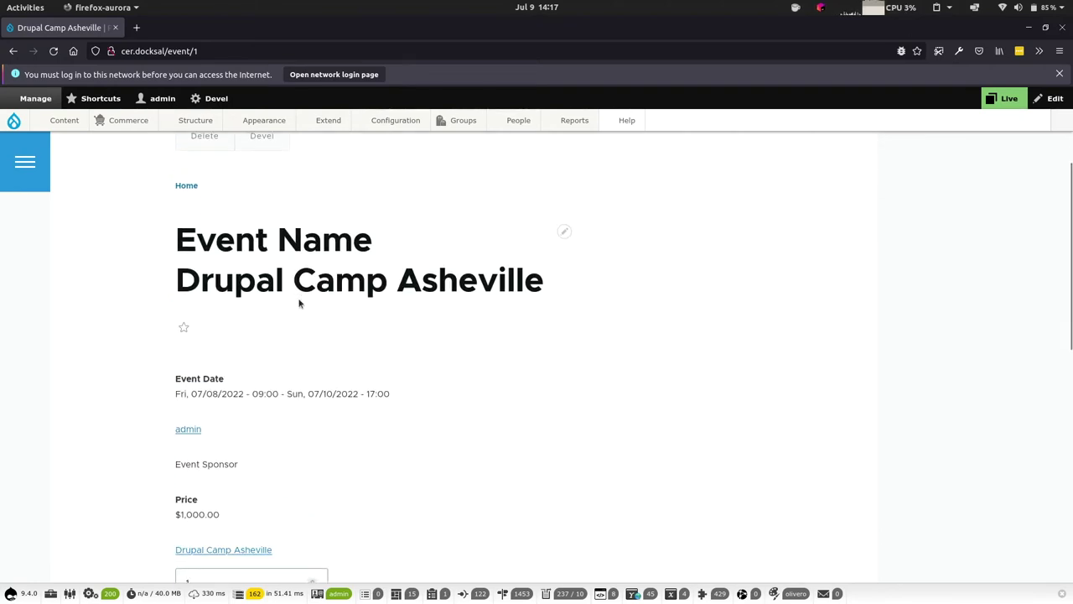
scroll(299, 304, down, 7)
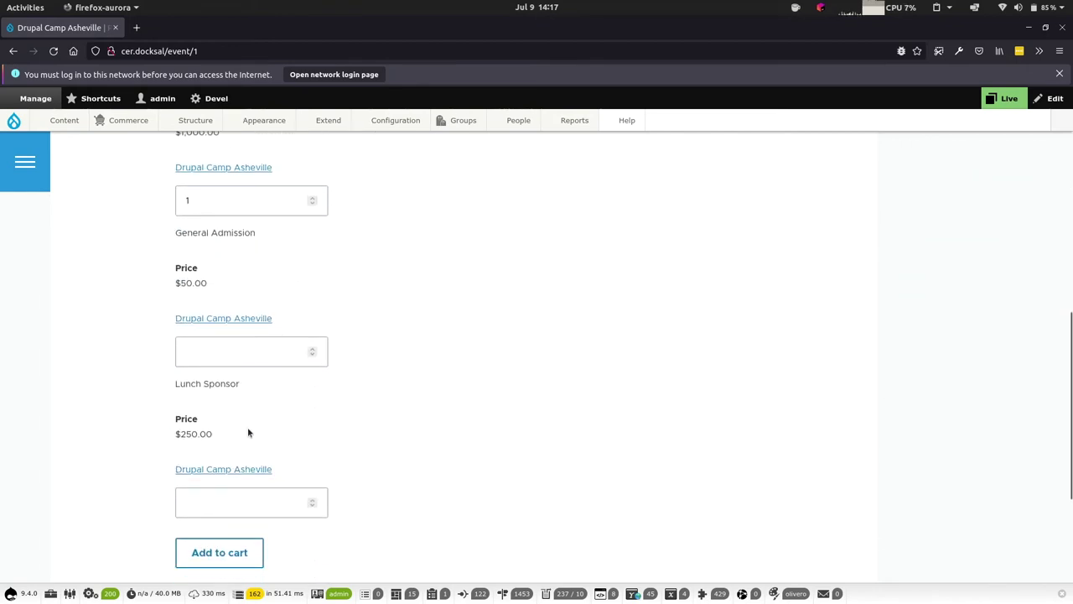
click(316, 354)
click(316, 353)
click(315, 353)
click(315, 353)
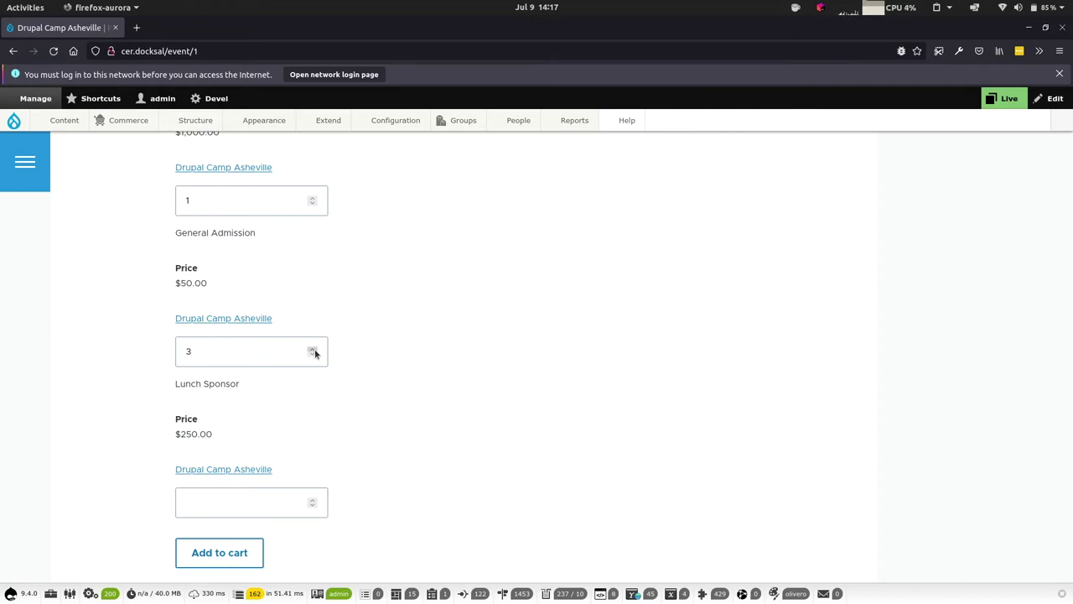
click(219, 552)
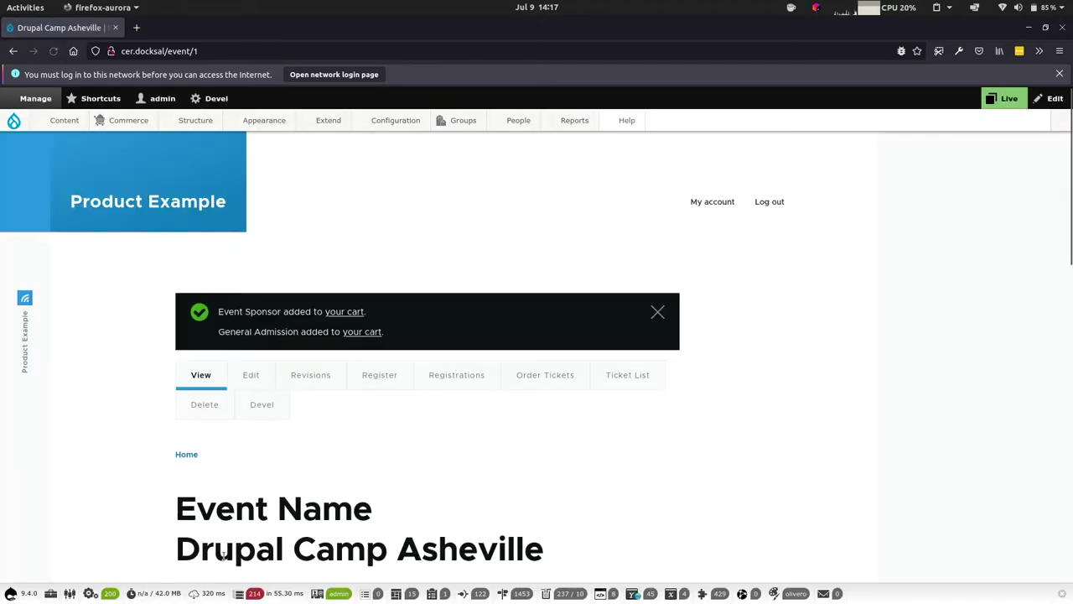
Go to the site's /cart page and review the items in the shopping cart.
click(167, 52)
drag(161, 51, 223, 51)
double_click(208, 51)
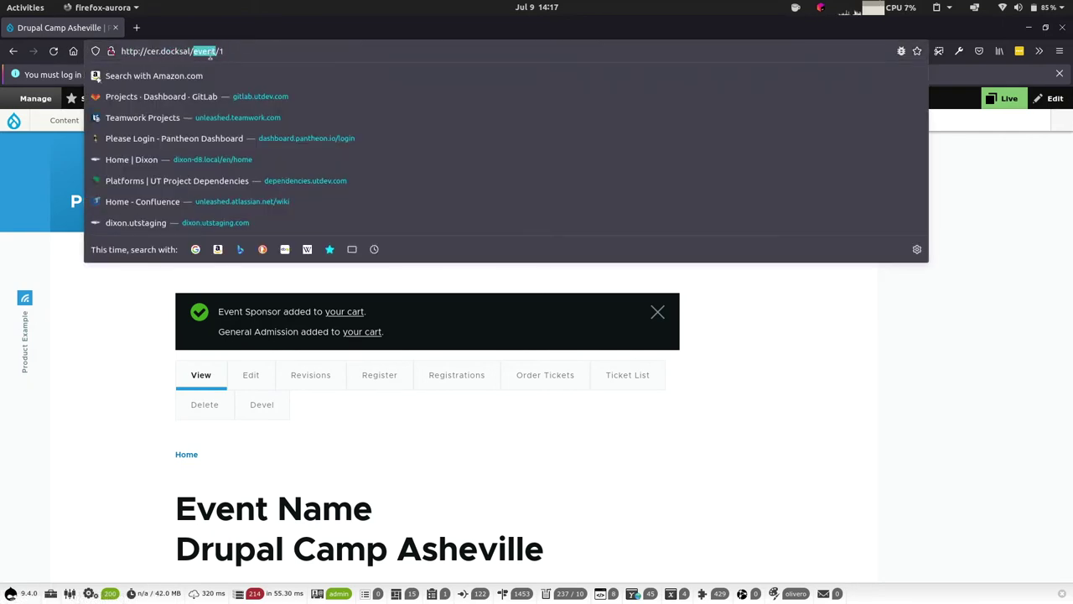
text(cart)
key(Return)
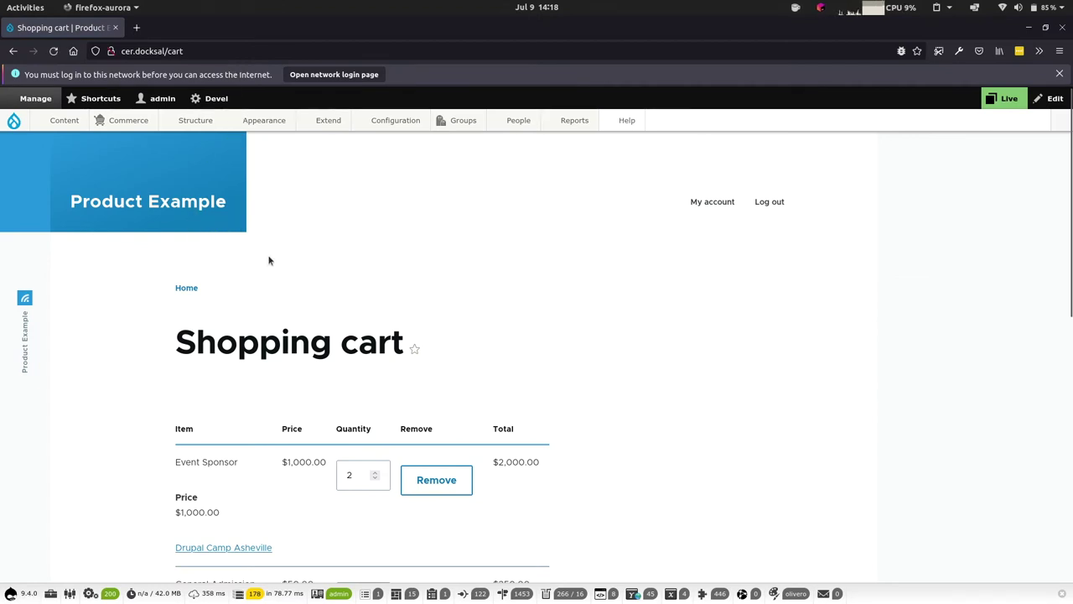
scroll(268, 259, down, 2)
scroll(269, 256, down, 1)
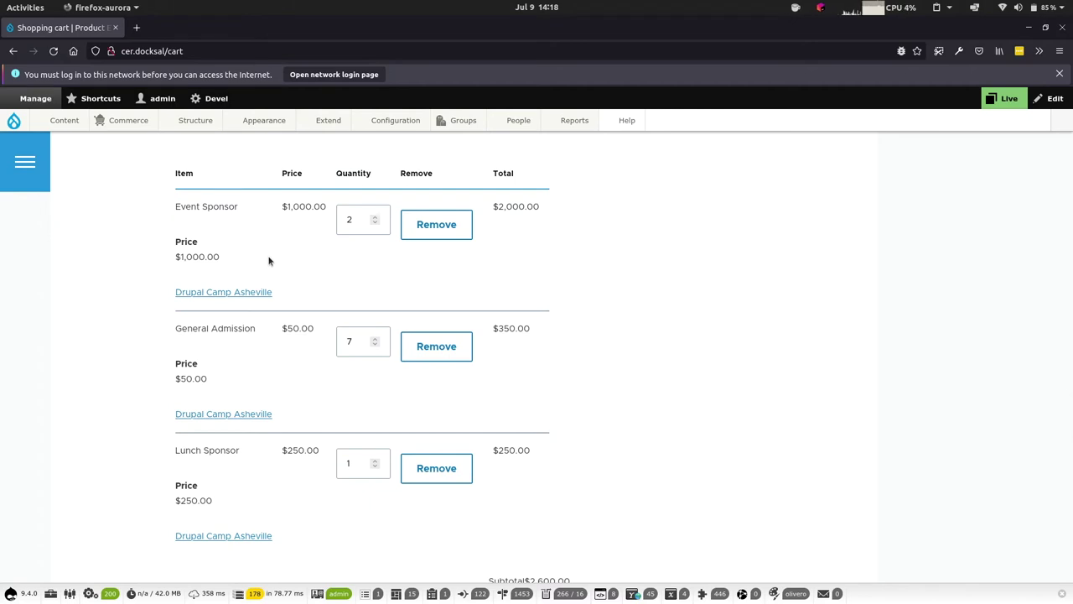
Set the Event Sponsor quantity to 1 in the shopping cart and update the cart.
click(377, 226)
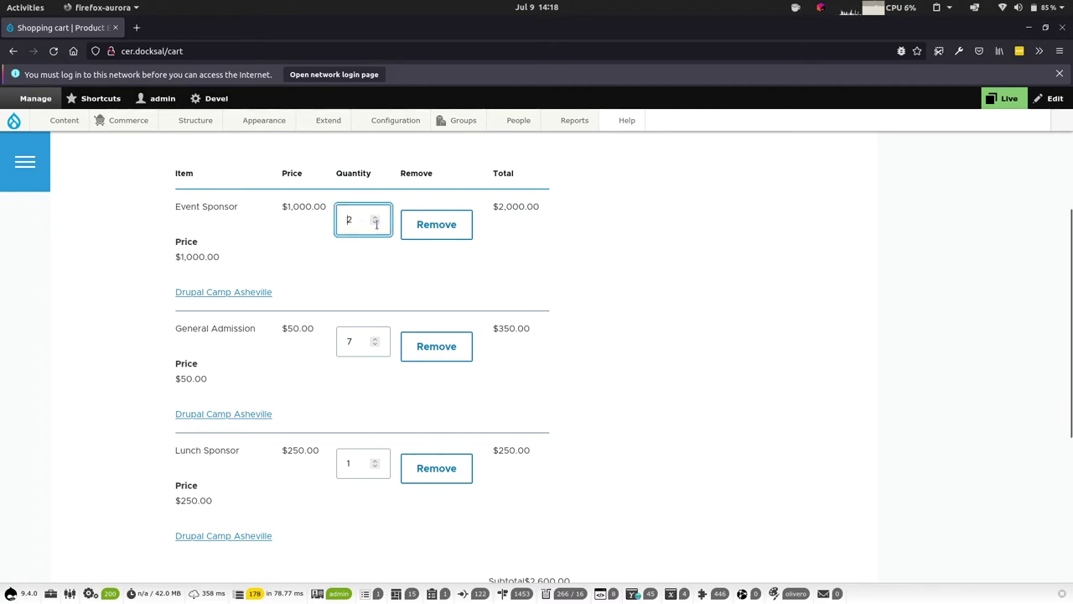
text(1)
scroll(301, 493, down, 1)
scroll(302, 493, down, 3)
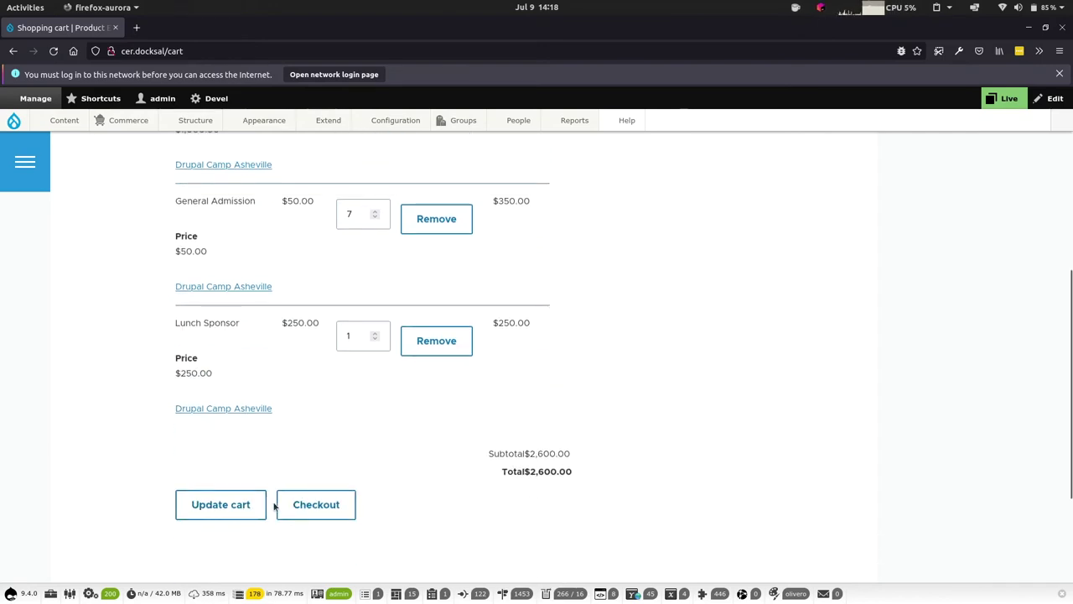
click(249, 511)
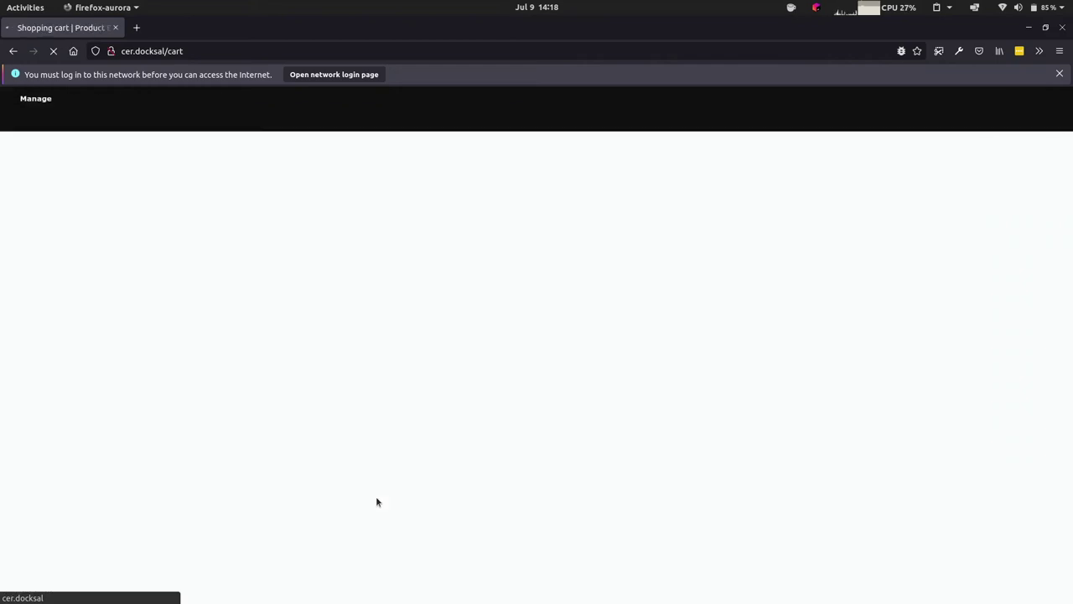
Proceed to checkout and choose My Awesome Company as the registered entity for the Event Sponsor registration.
scroll(376, 501, down, 3)
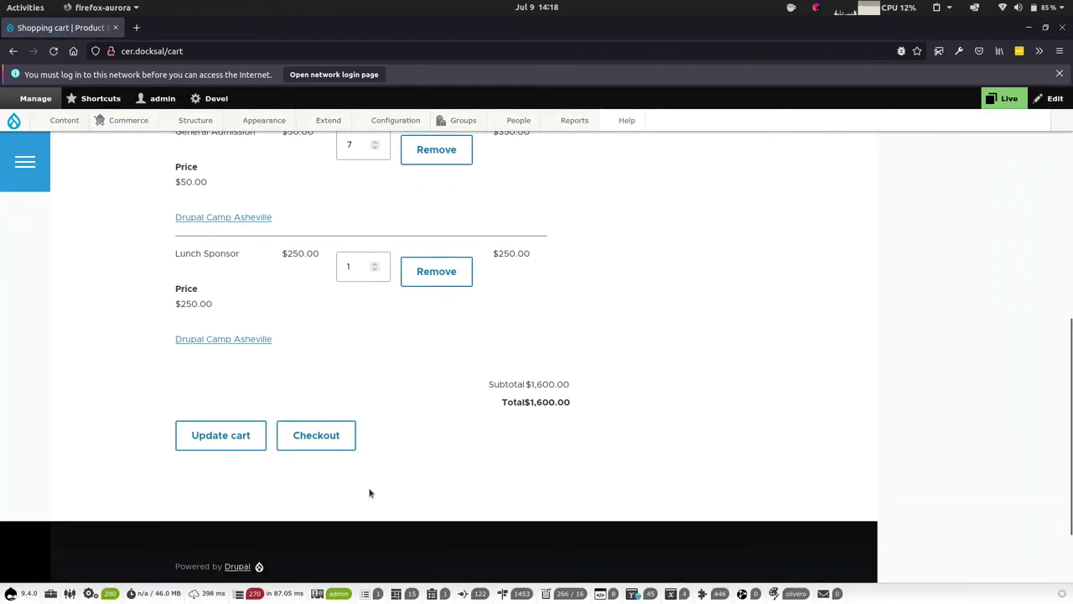
click(327, 438)
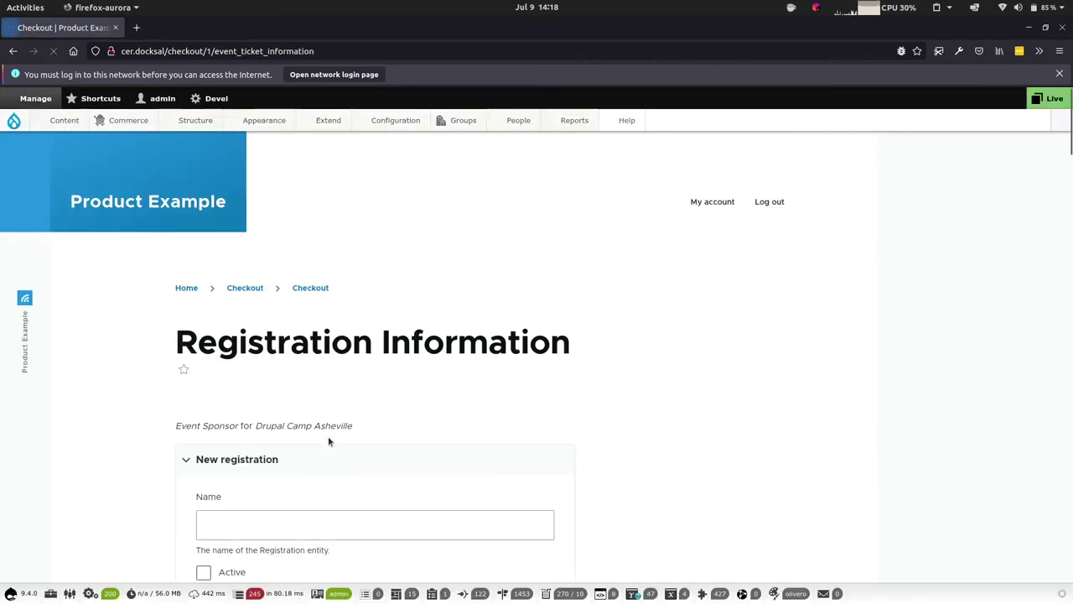
scroll(329, 440, down, 4)
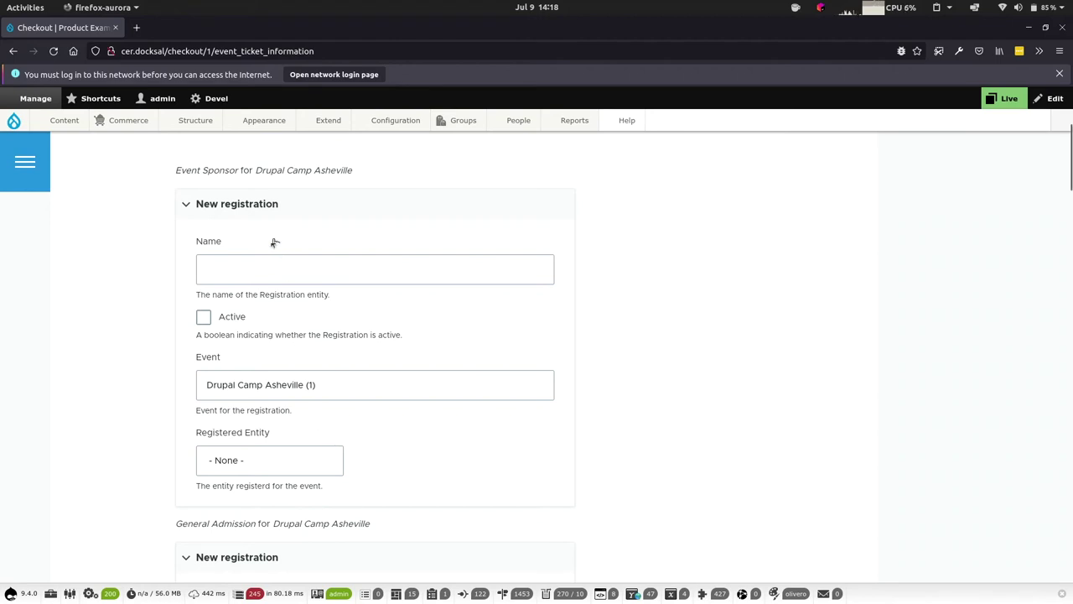
click(238, 461)
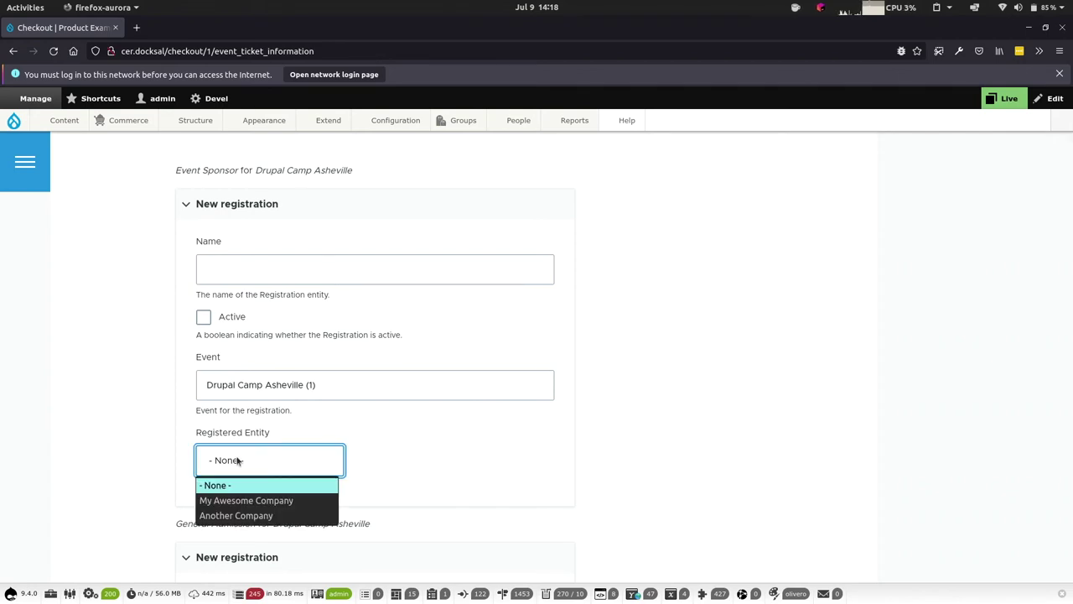
click(229, 501)
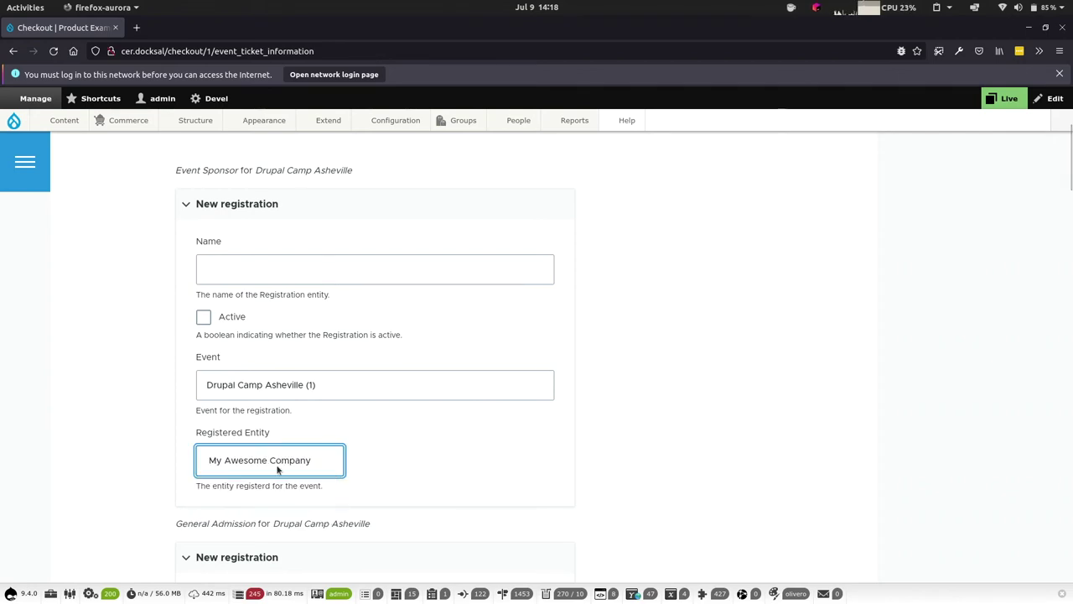
Enter test as the name of the Event Sponsor registration.
scroll(311, 437, down, 1)
click(252, 200)
text(test)
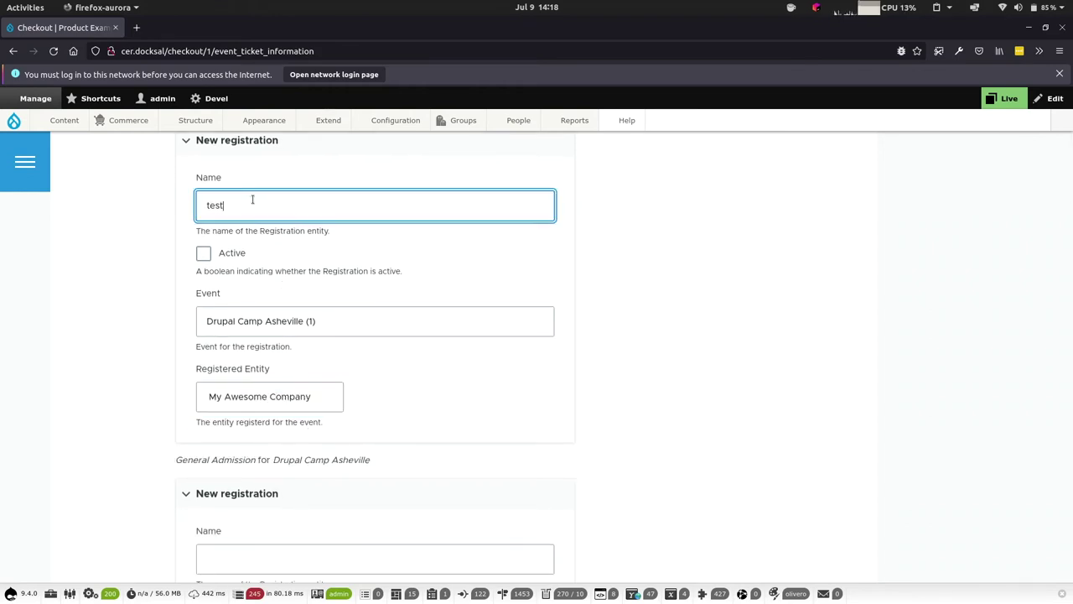
click(205, 255)
scroll(207, 253, down, 5)
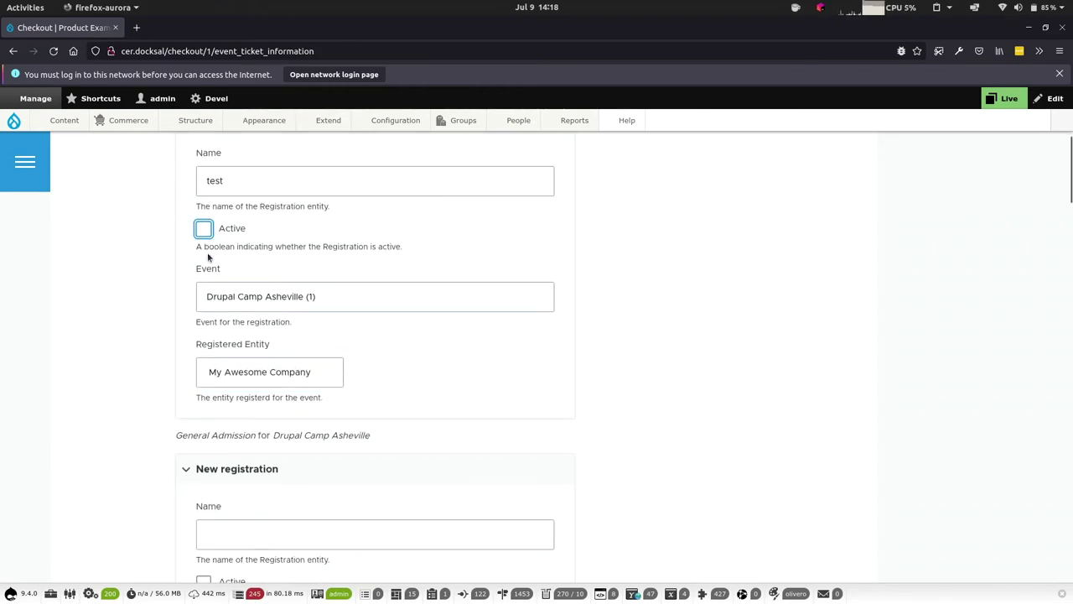
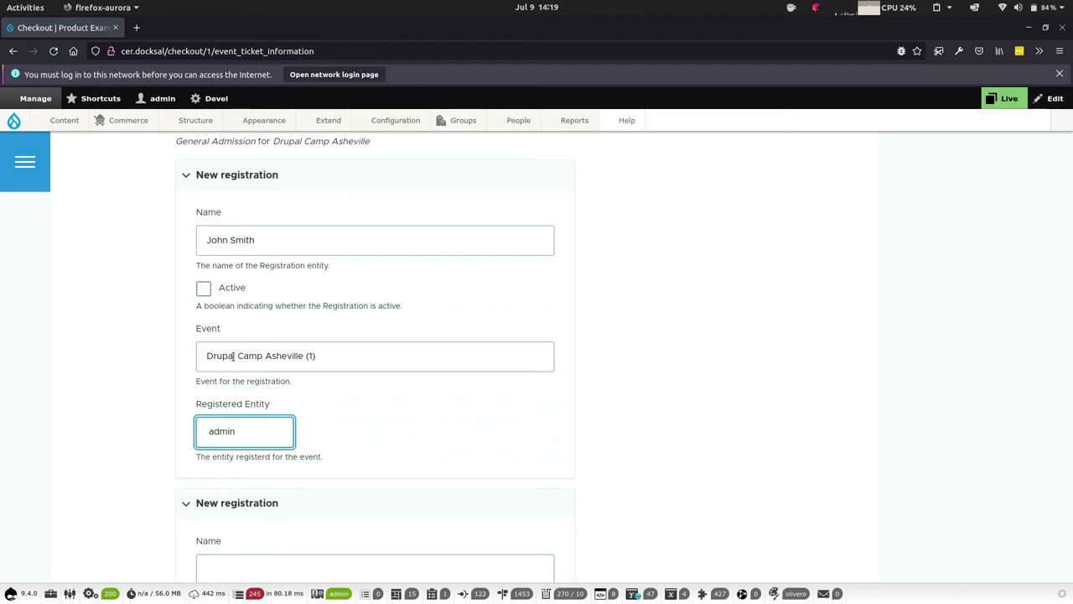
Open the form display settings of the Attendee registration type in a new browser tab and switch to it.
mouse_move(180, 122)
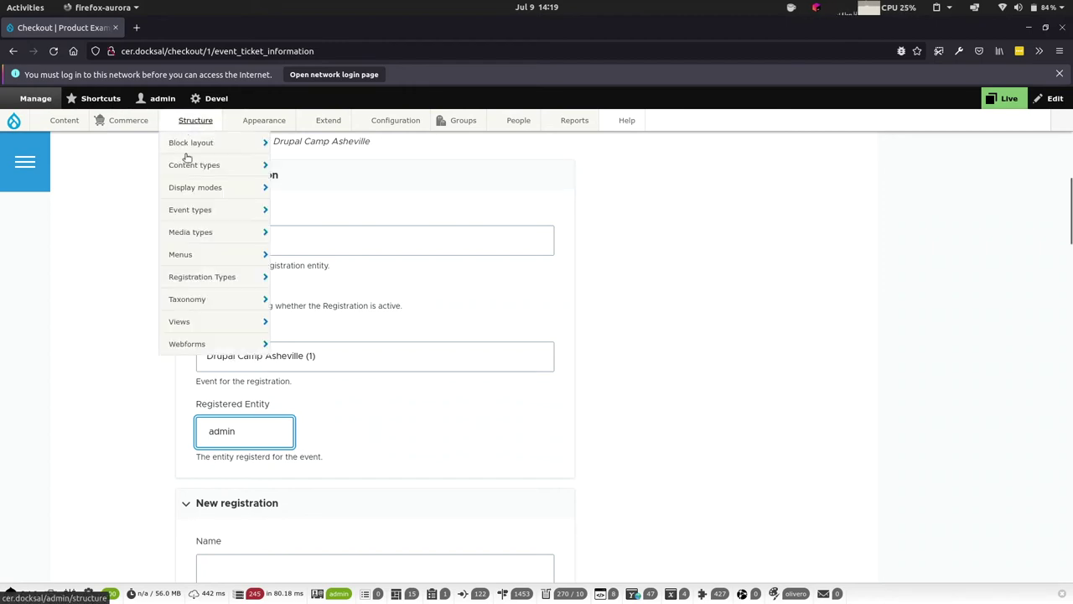
mouse_move(201, 277)
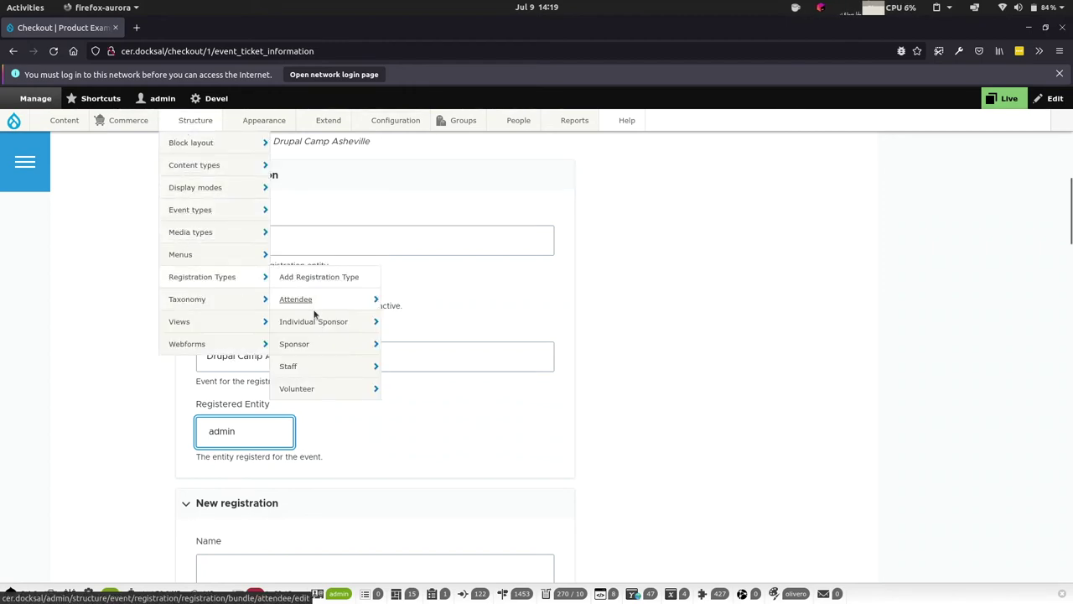
mouse_move(323, 331)
mouse_move(336, 307)
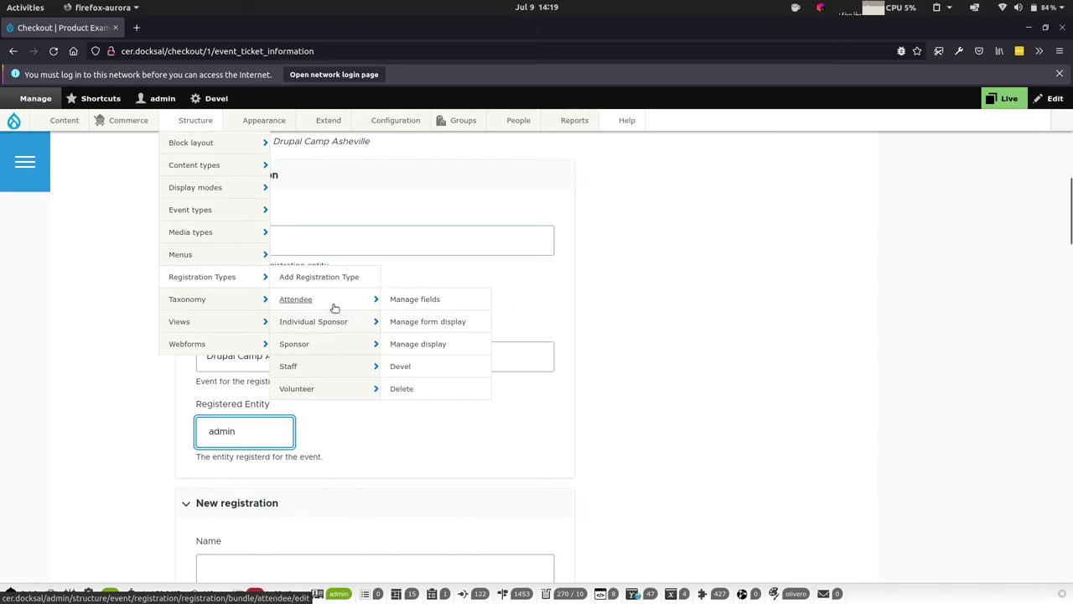
middle_click(407, 321)
click(188, 28)
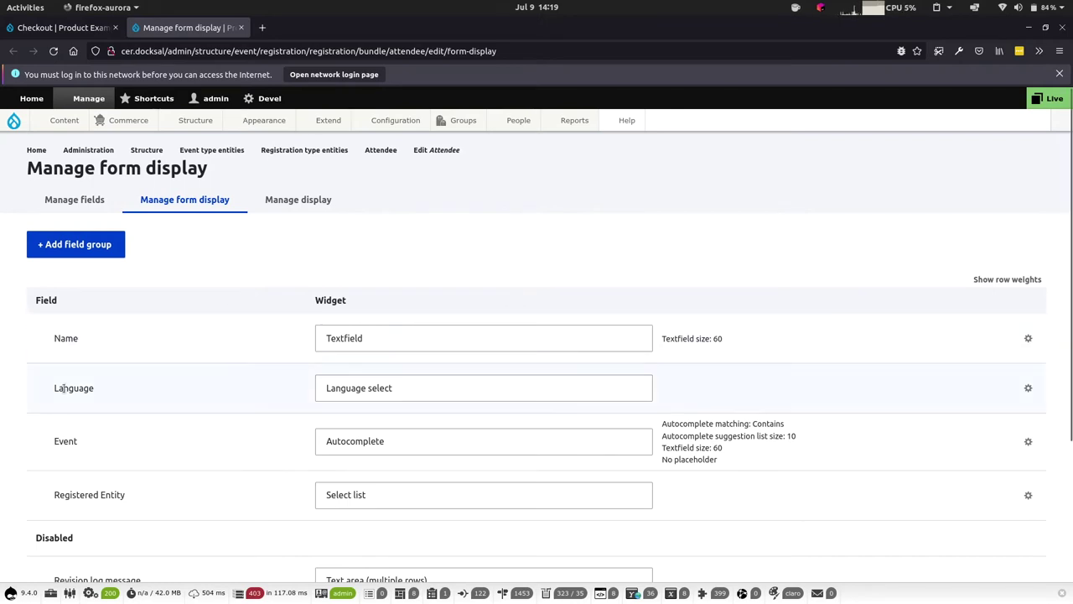
Enable custom display settings for the Register form mode of the Attendee registration type and save.
scroll(63, 387, down, 3)
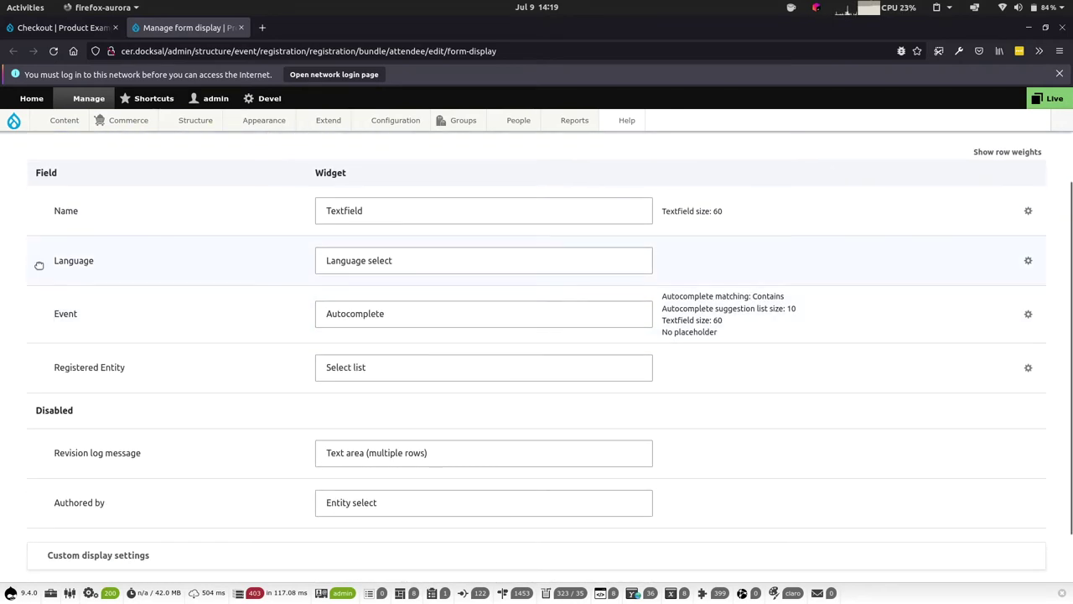
scroll(41, 262, up, 3)
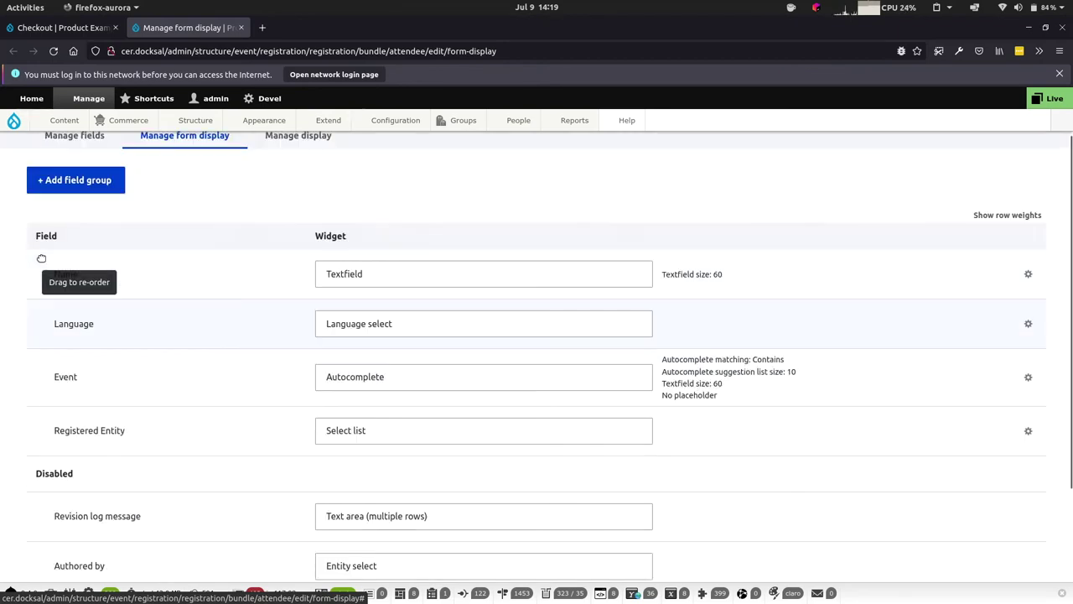
scroll(126, 264, down, 5)
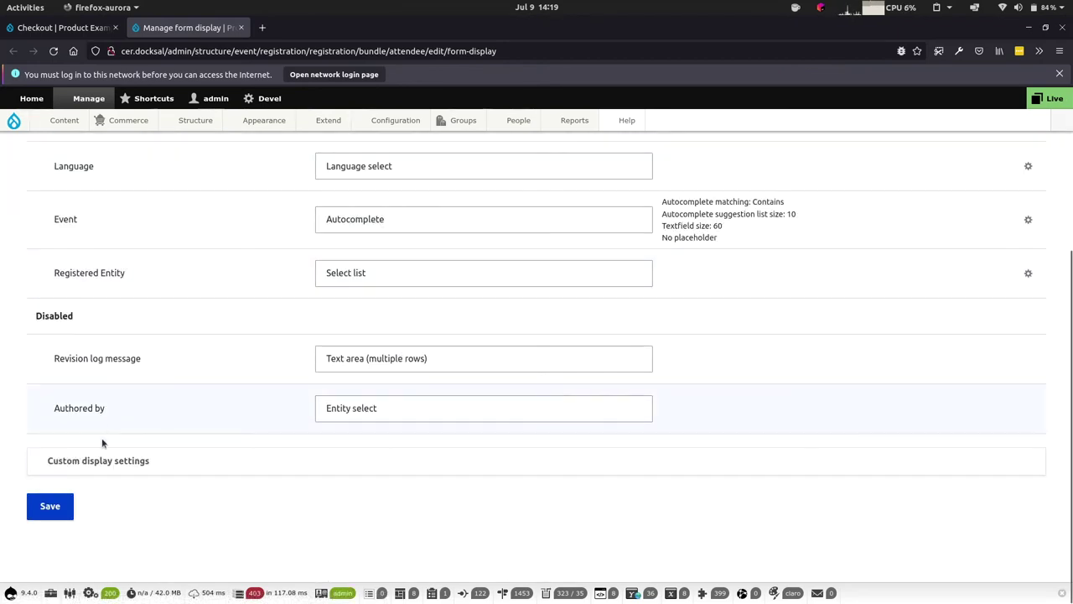
click(104, 469)
click(80, 543)
scroll(84, 550, down, 2)
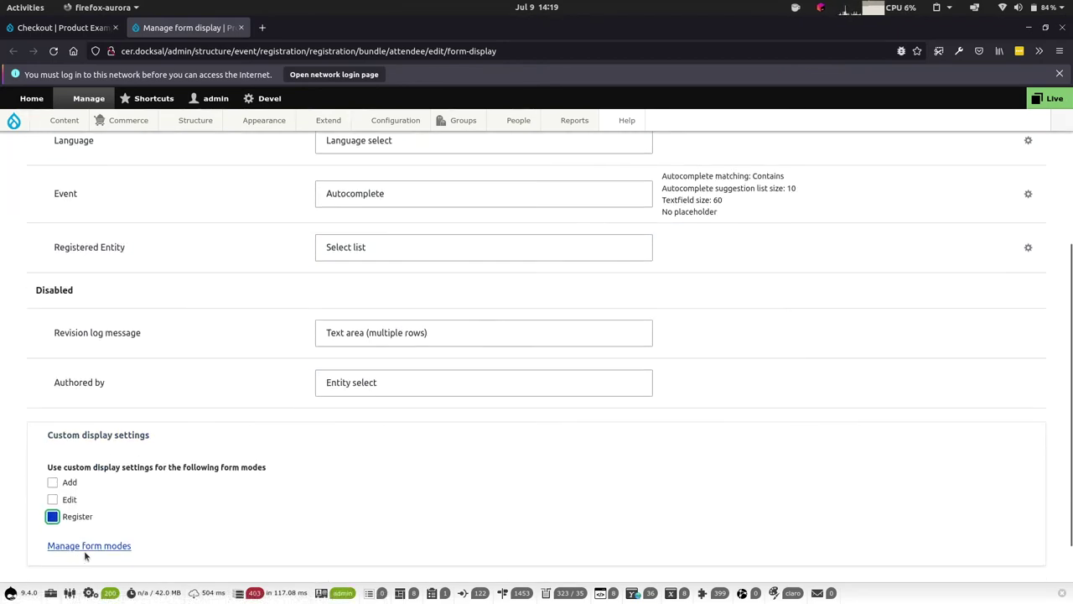
click(42, 558)
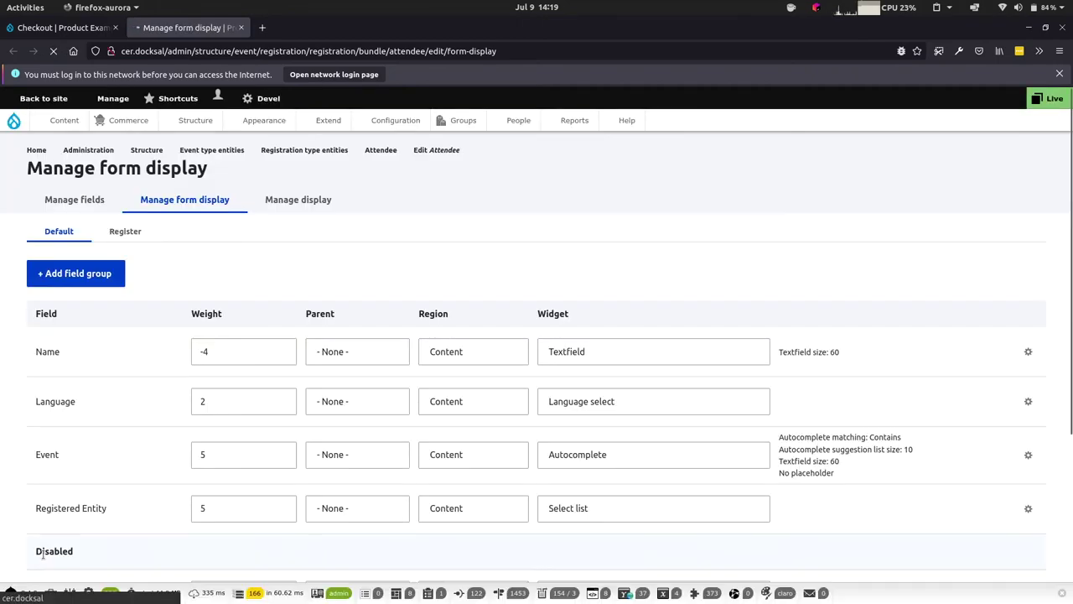
In the Attendee type's Register form mode, move the Language and Event fields to Disabled and save.
click(125, 238)
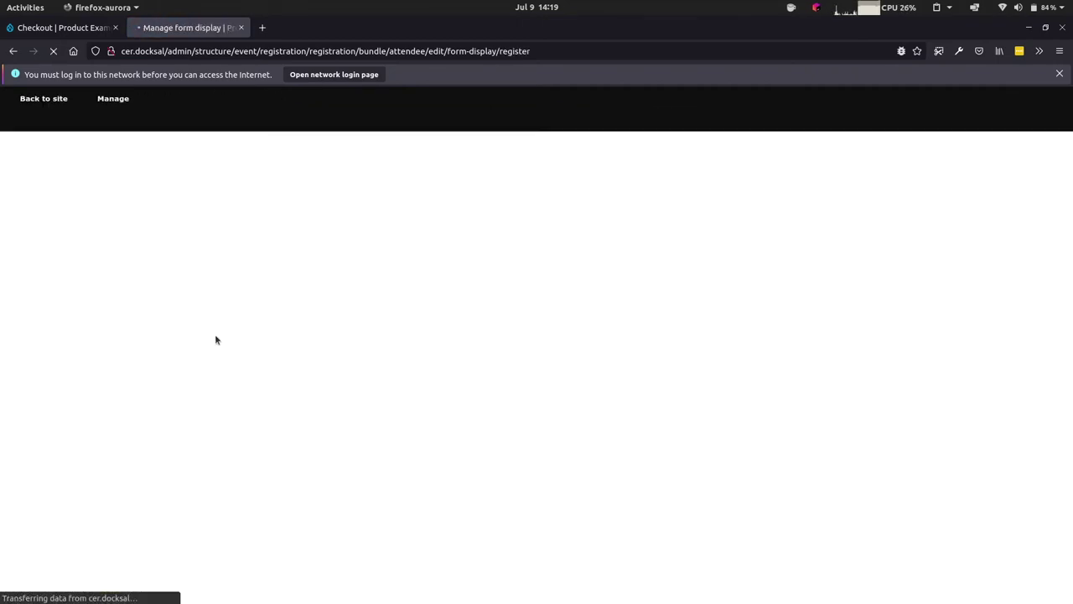
scroll(243, 379, down, 2)
scroll(244, 382, down, 1)
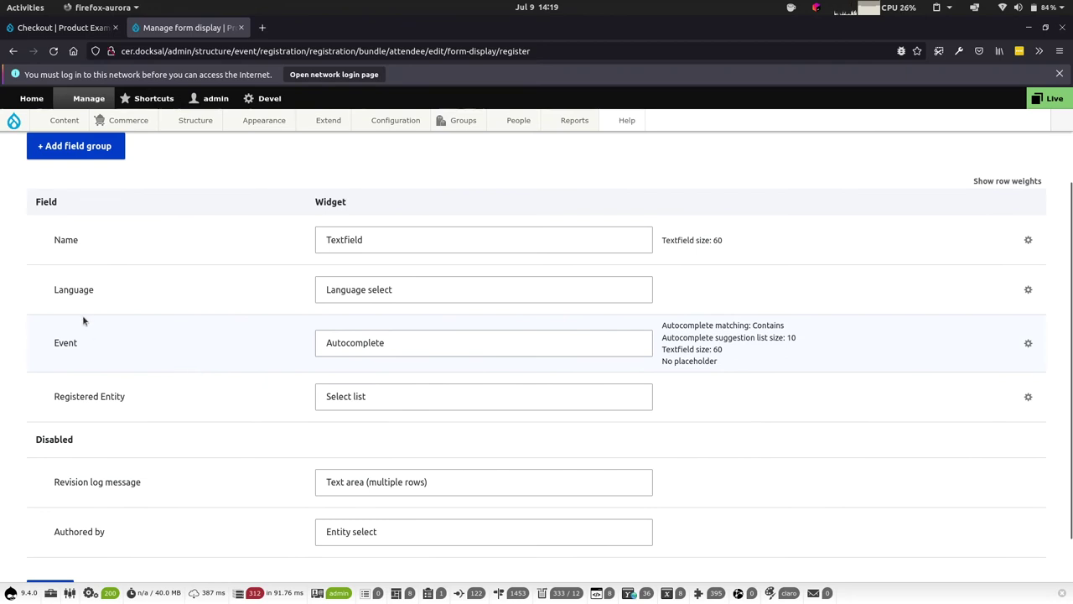
drag(38, 289, 59, 432)
drag(45, 284, 48, 436)
scroll(47, 463, down, 2)
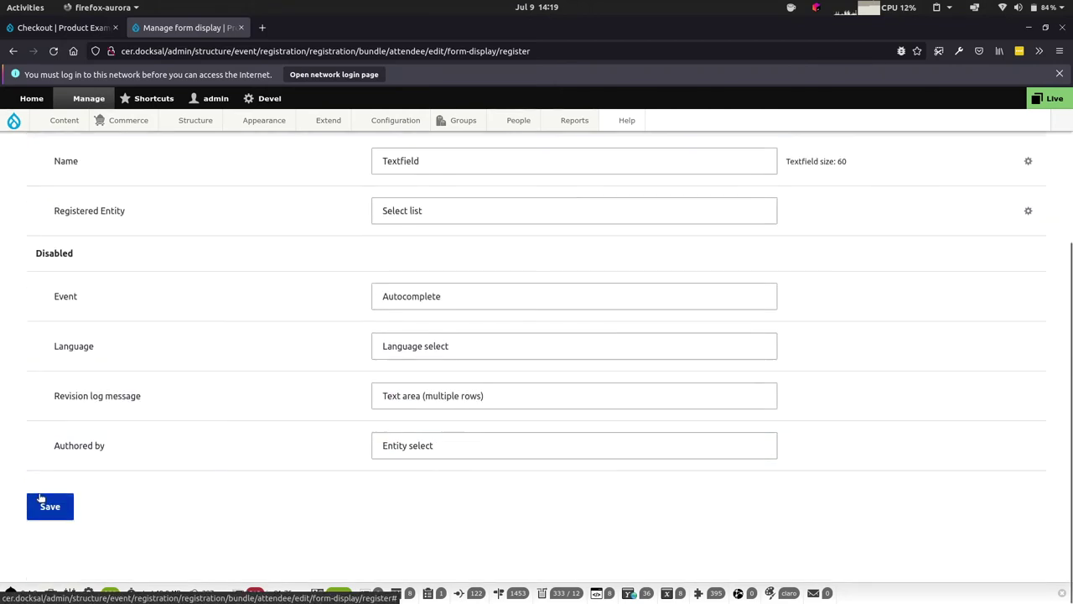
click(48, 505)
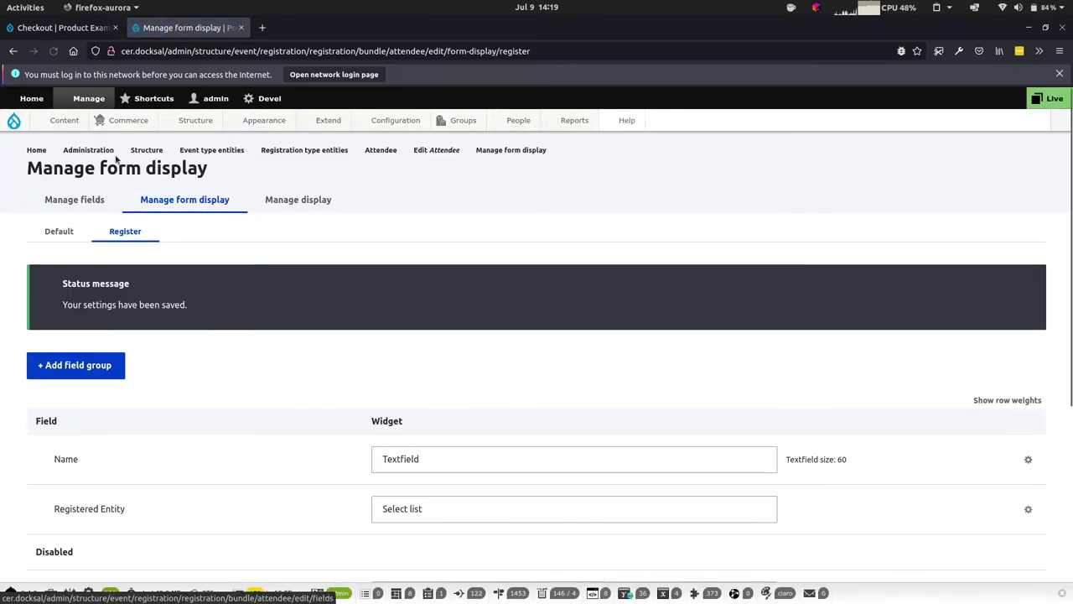
Return to the checkout tab, reload it and review which fields the General Admission registration forms show.
click(60, 27)
click(52, 51)
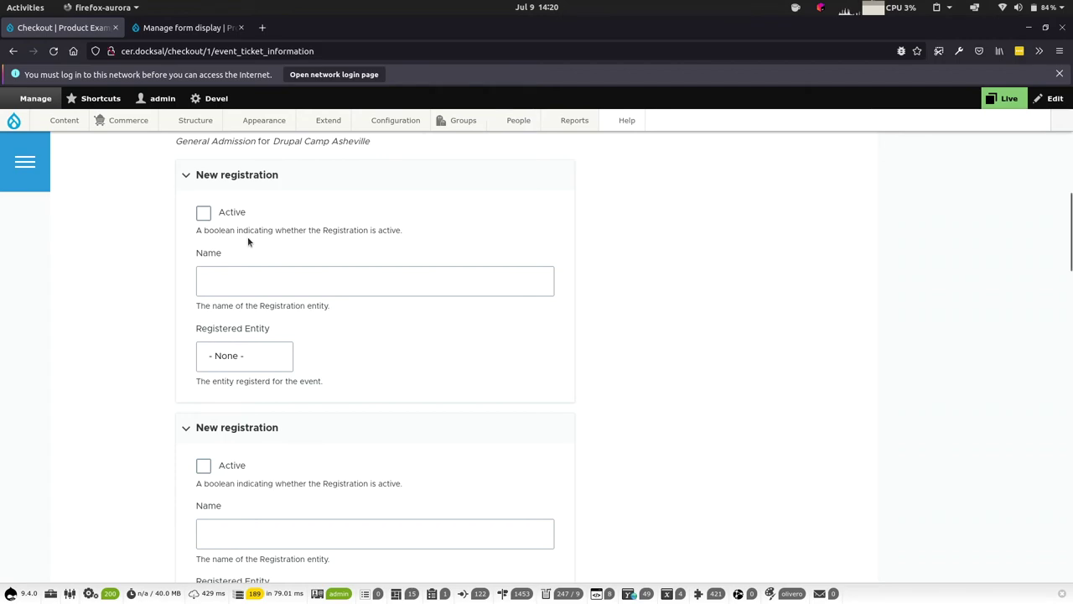
scroll(248, 236, down, 10)
scroll(247, 238, down, 3)
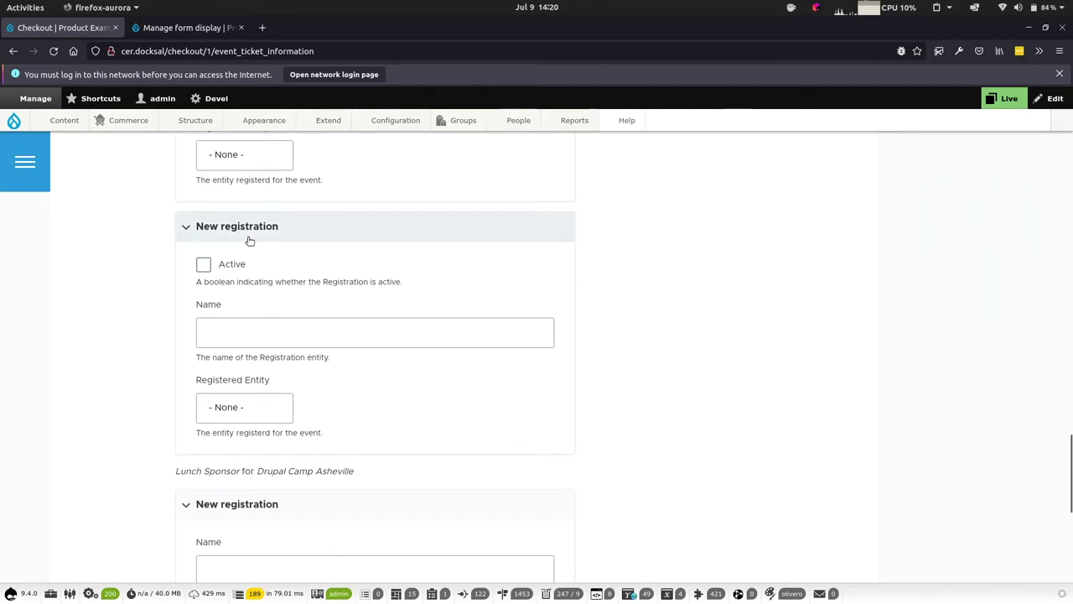
scroll(242, 201, down, 5)
scroll(242, 201, up, 15)
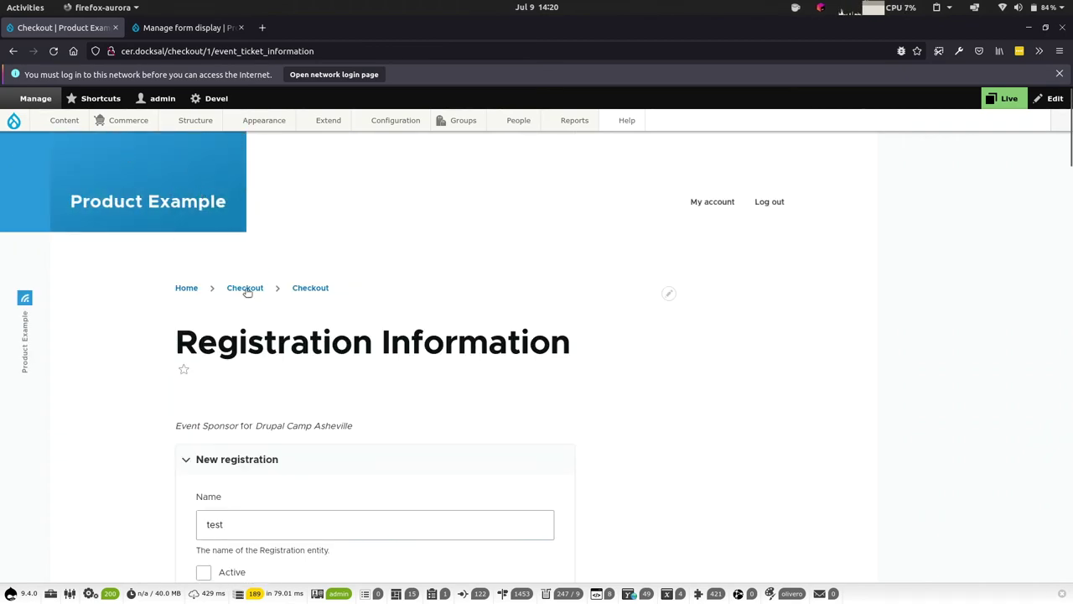
Go to the site's /cart page and remove the Lunch Sponsor item from the shopping cart.
double_click(219, 51)
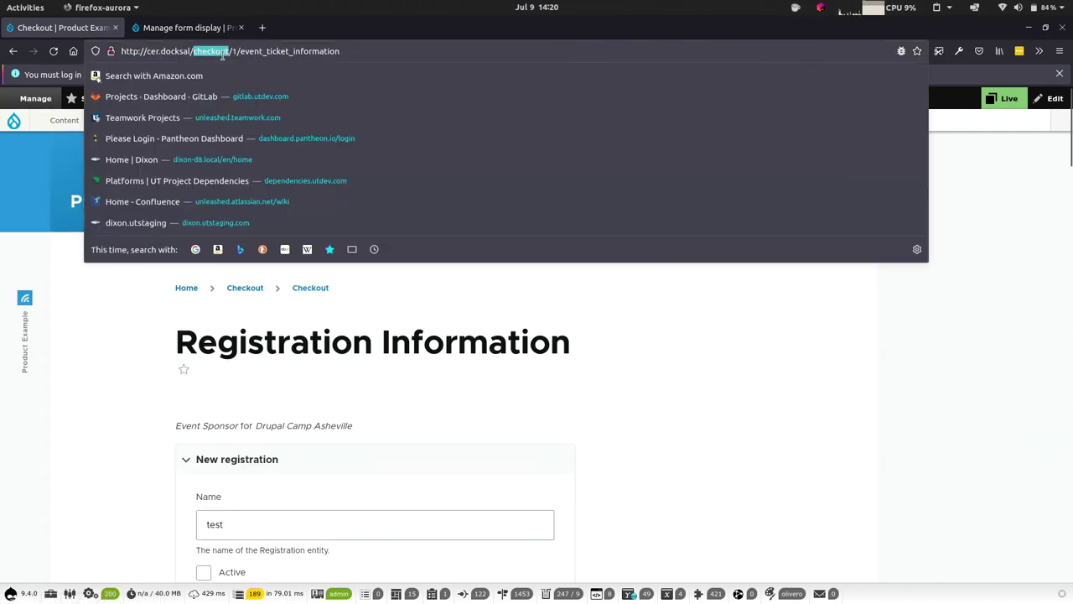
key(shift+End)
text(cart)
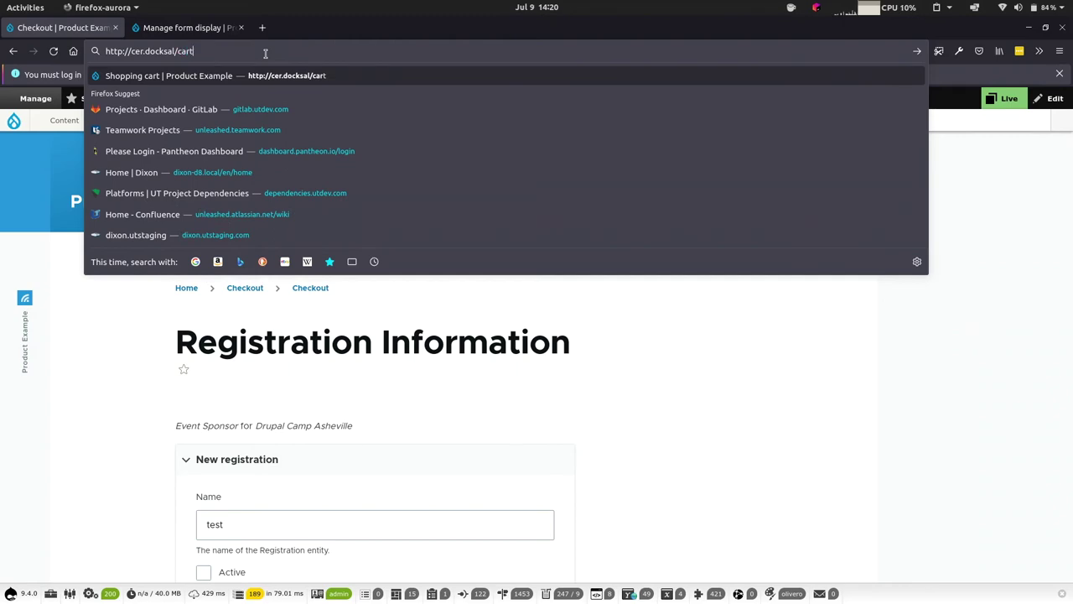
key(Return)
scroll(322, 336, down, 8)
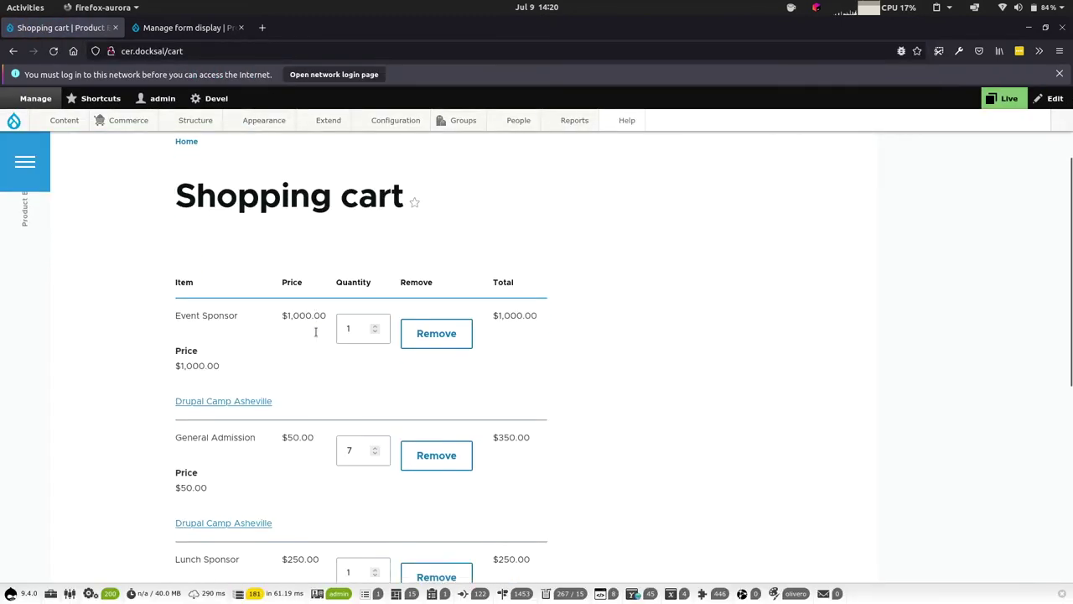
click(423, 278)
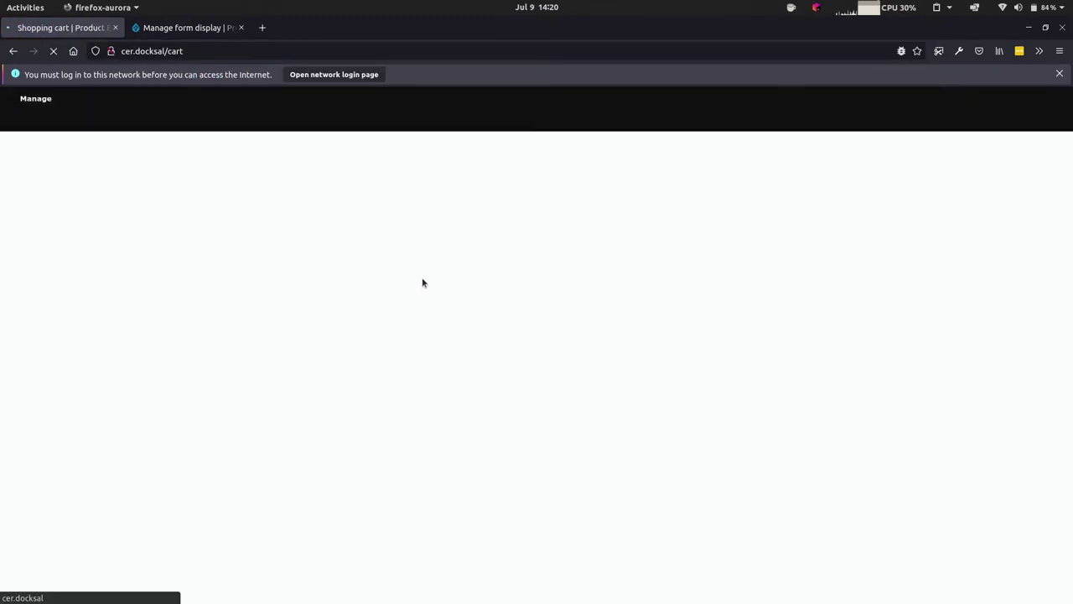
Set the General Admission quantity to 1 in the shopping cart and update the cart.
scroll(412, 389, down, 3)
double_click(348, 470)
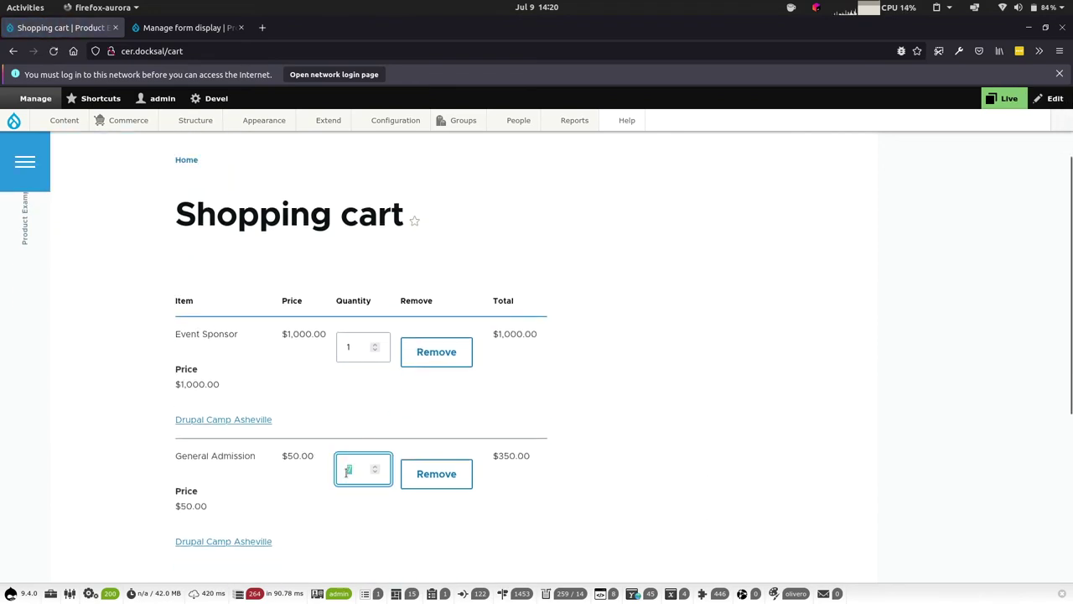
text(0)
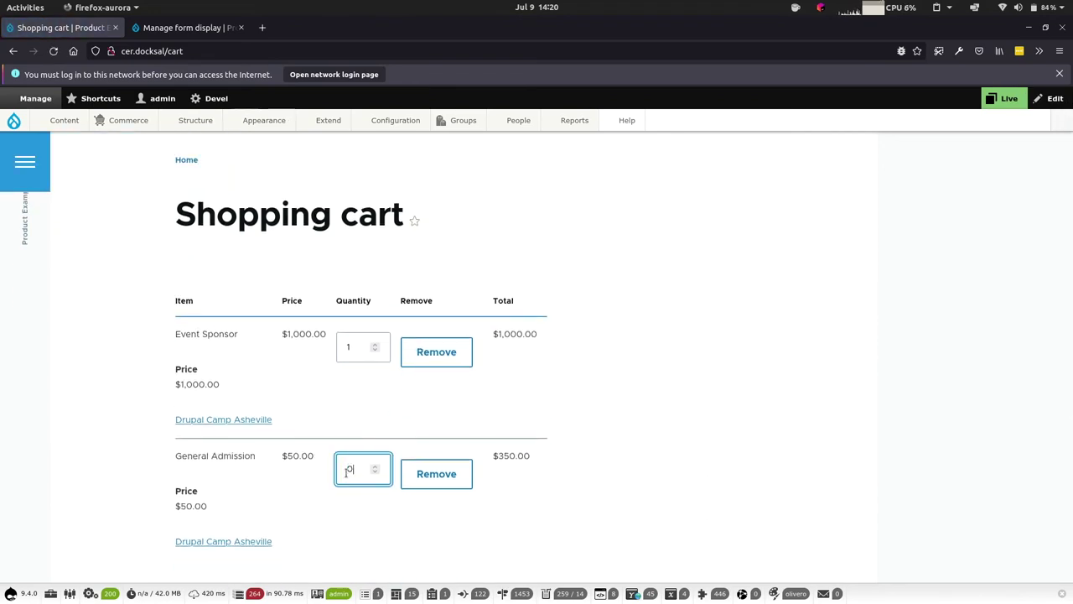
text(4)
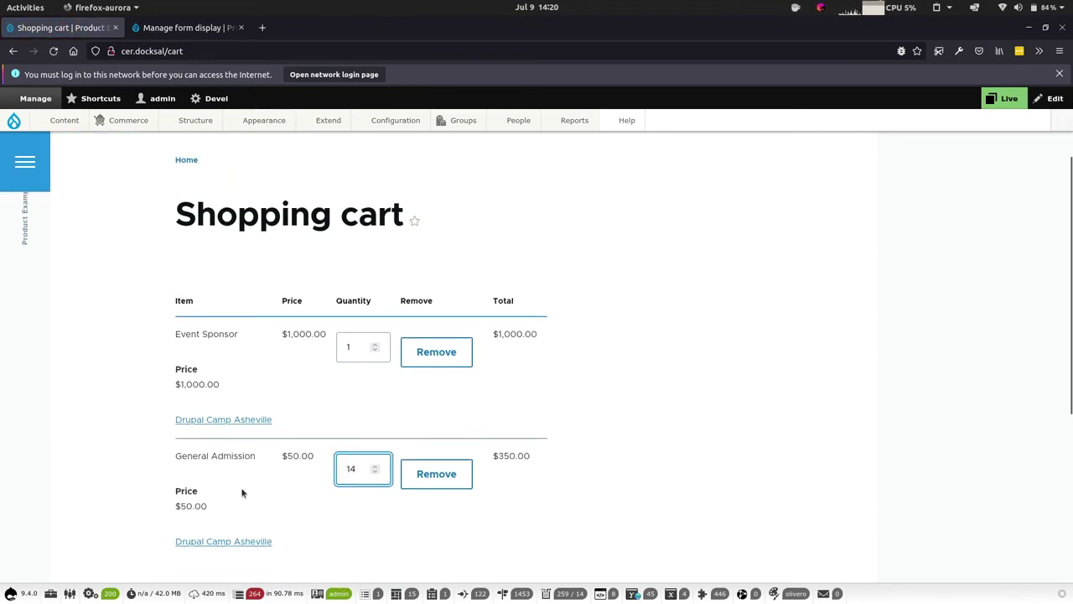
key(F5)
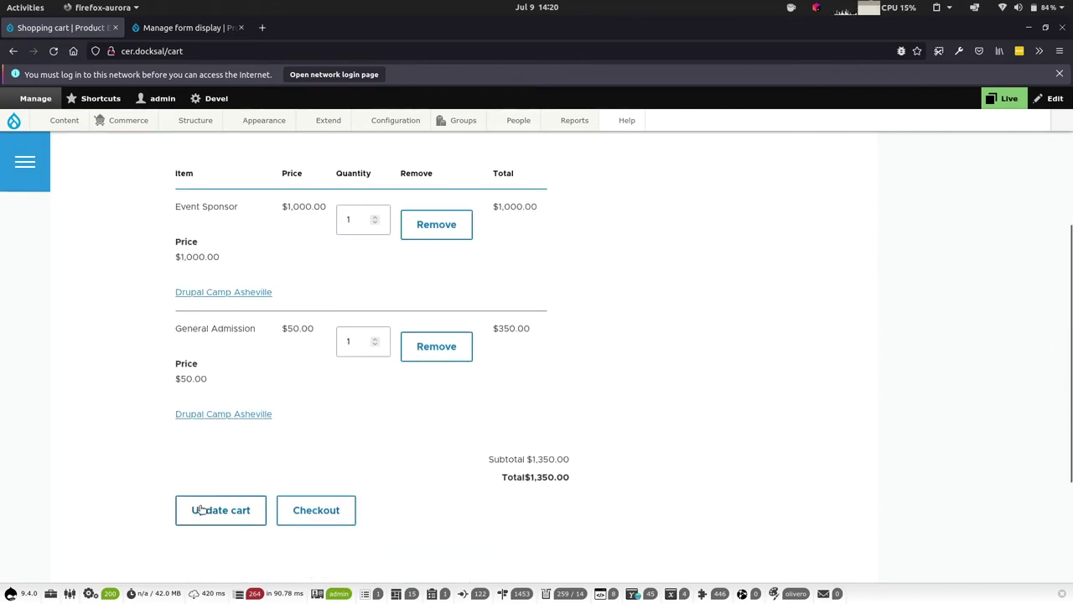
click(201, 510)
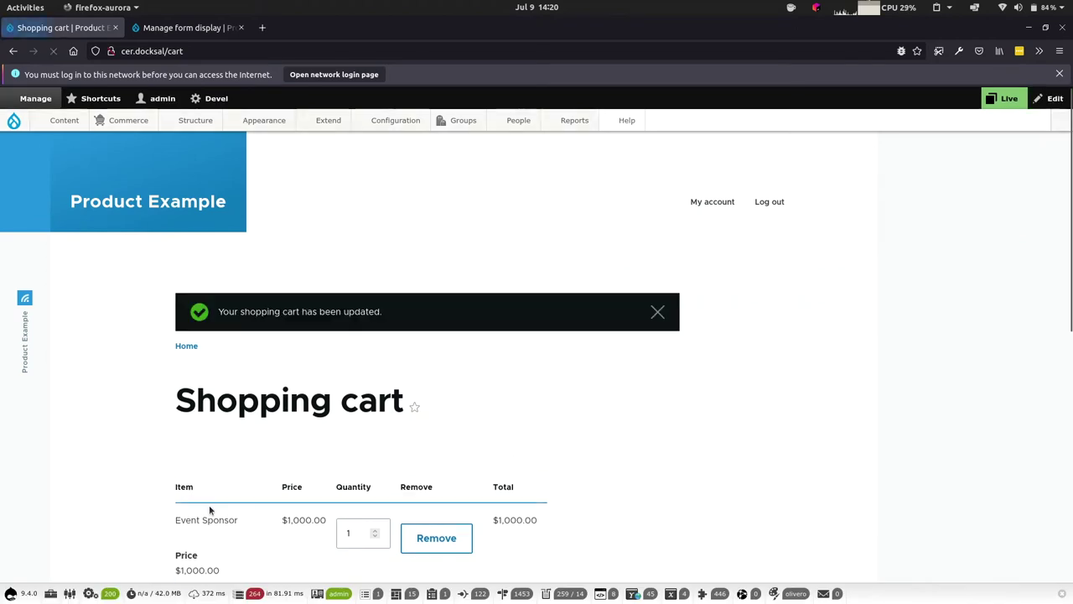
Proceed from the updated shopping cart to checkout.
scroll(209, 505, down, 3)
scroll(209, 504, down, 5)
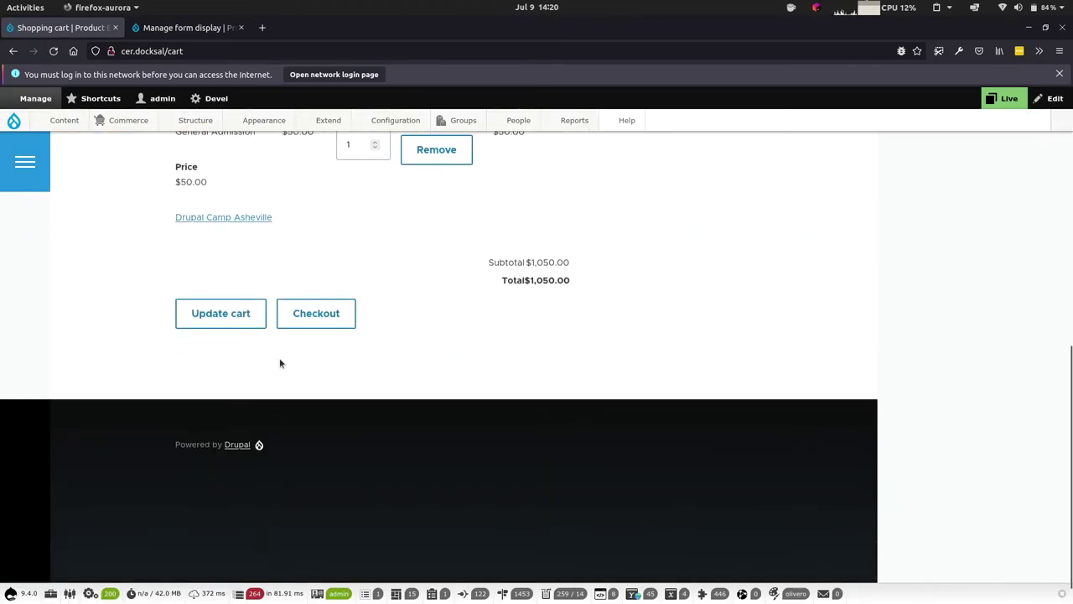
click(307, 320)
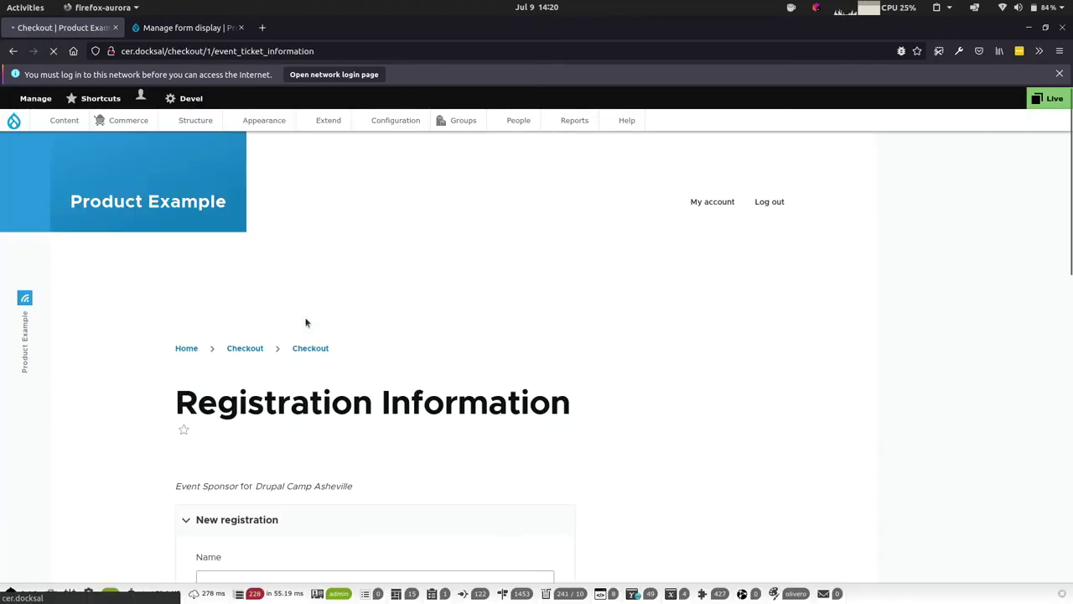
Fill in the Event Sponsor registration with My Awesome Company as the registered entity and Testin as the name.
scroll(306, 322, down, 4)
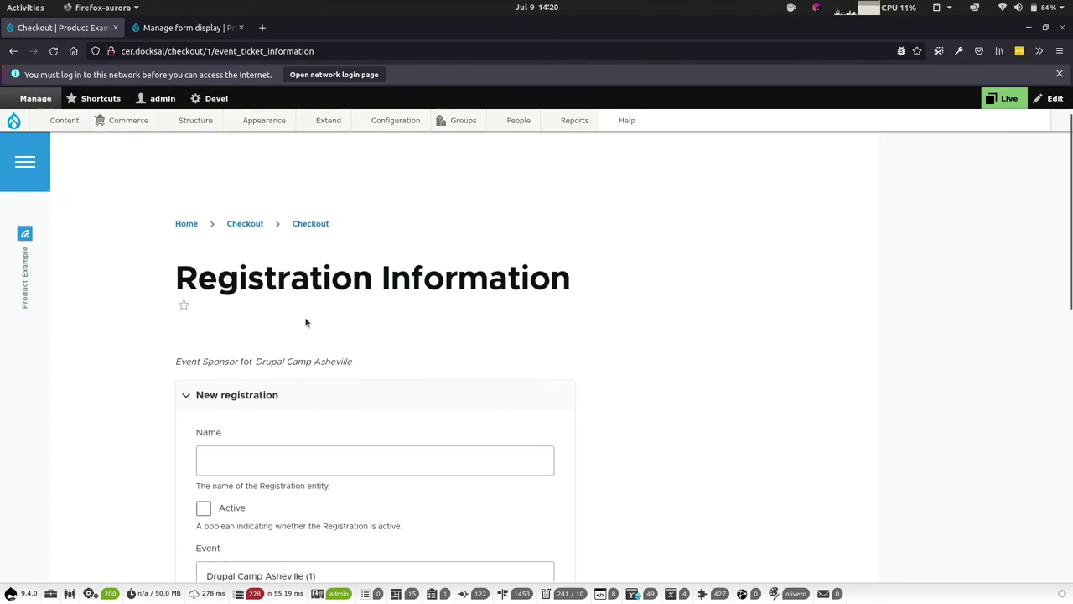
click(246, 468)
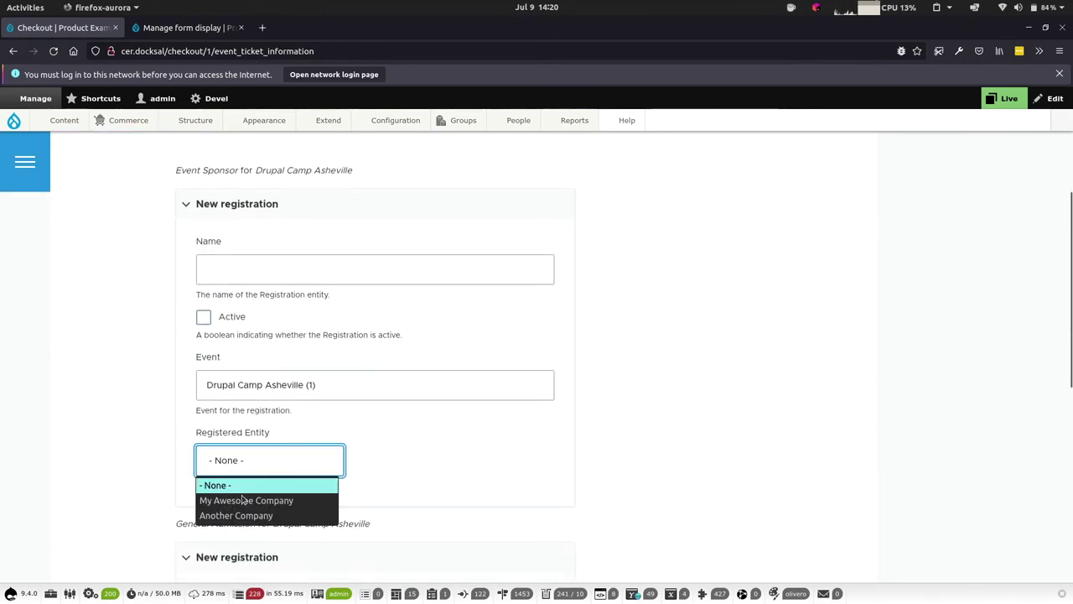
click(252, 498)
click(222, 263)
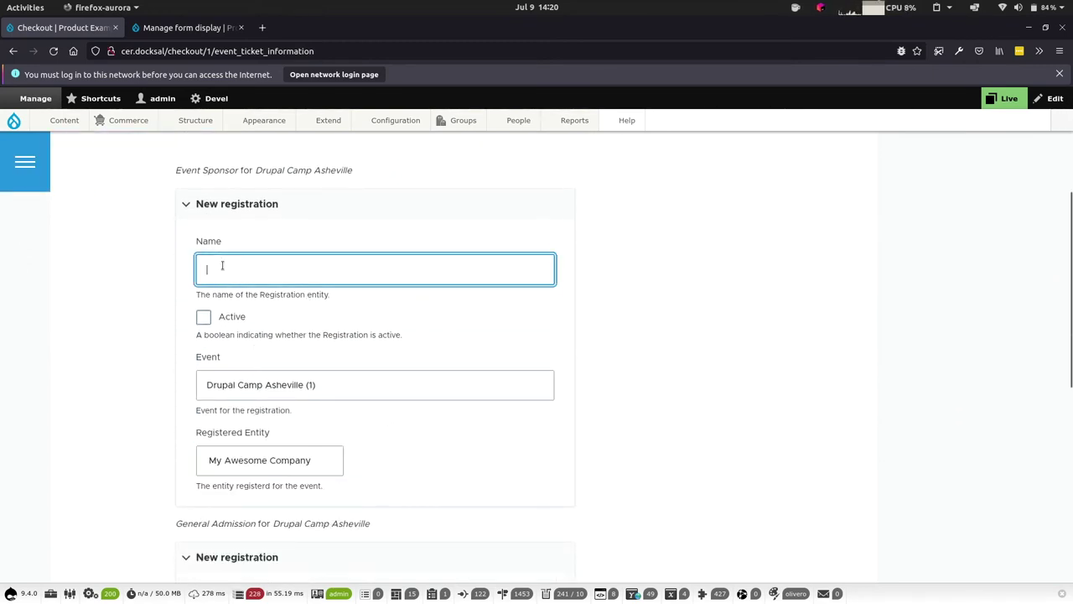
text(Testin)
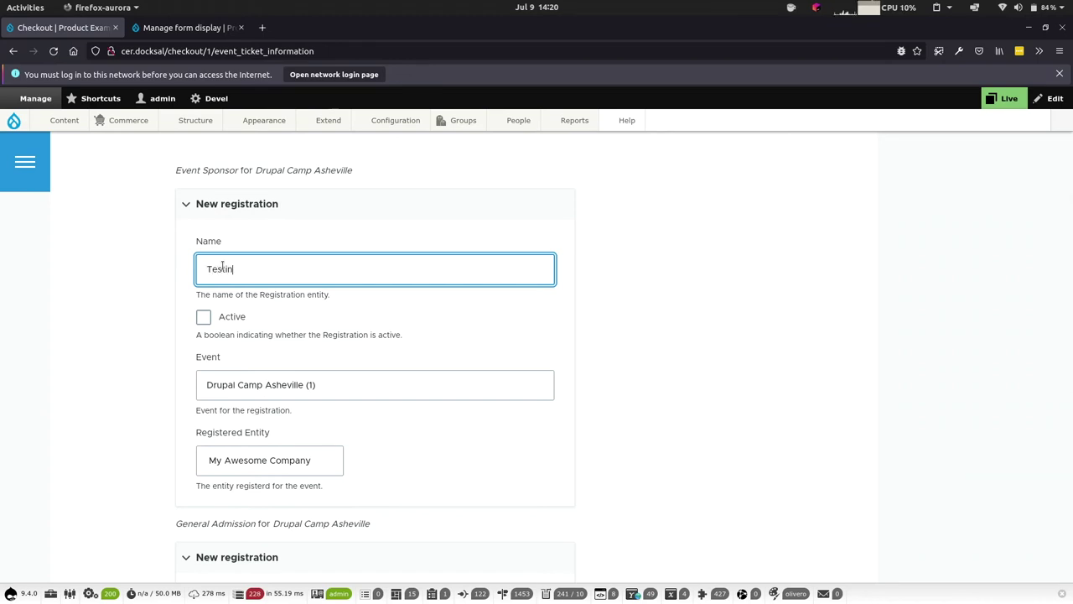
key(Tab)
scroll(201, 329, down, 2)
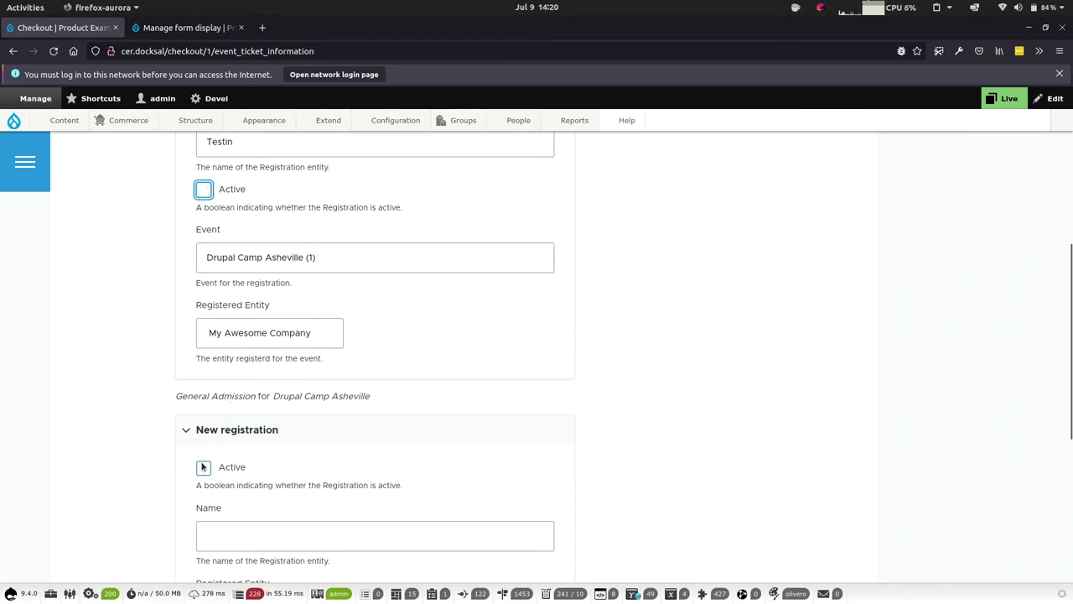
Fill in the General Admission registration with the attendee's full name and admin as the registered entity.
key(Tab)
key(Tab)
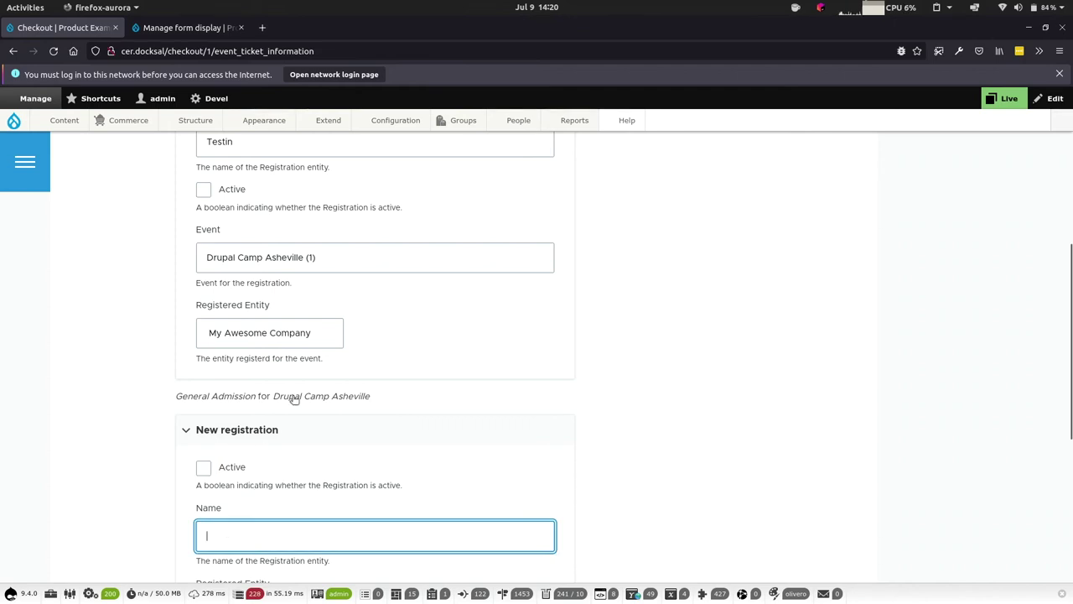
scroll(292, 399, up, 3)
scroll(291, 397, down, 2)
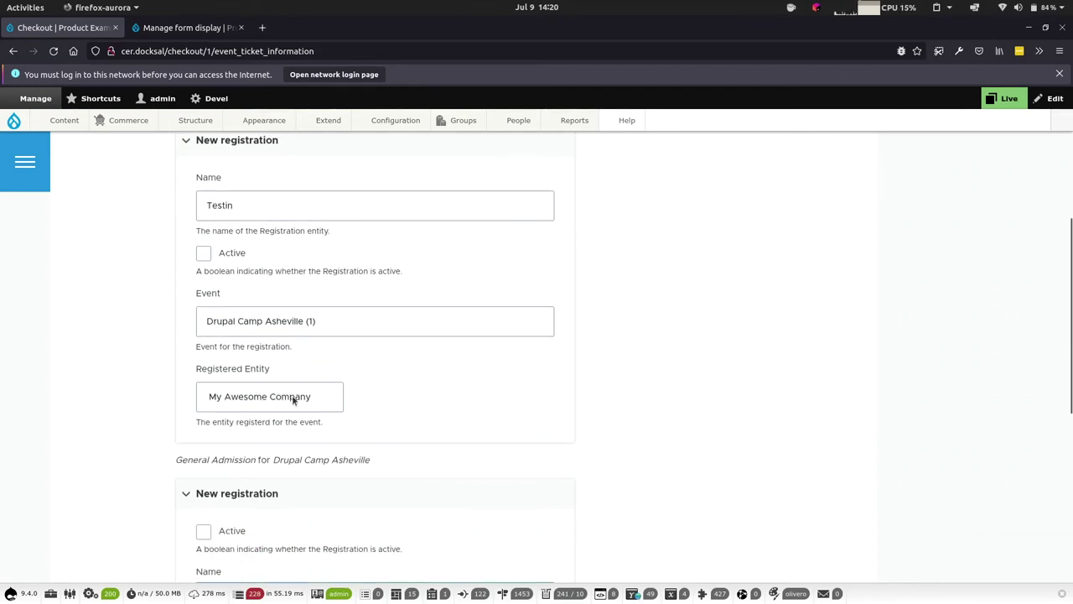
click(321, 213)
scroll(321, 214, down, 6)
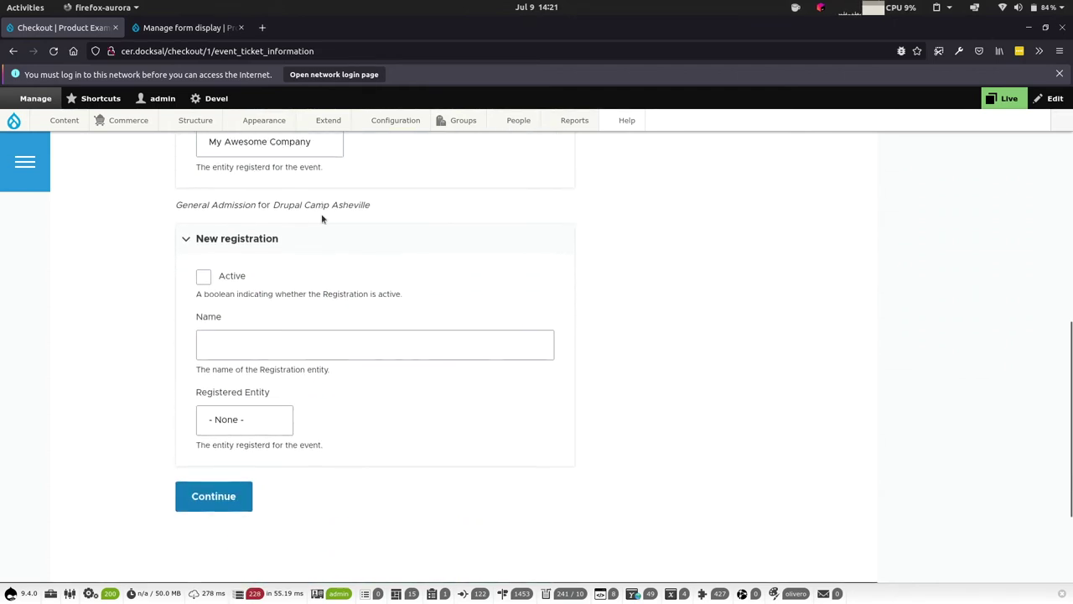
click(240, 335)
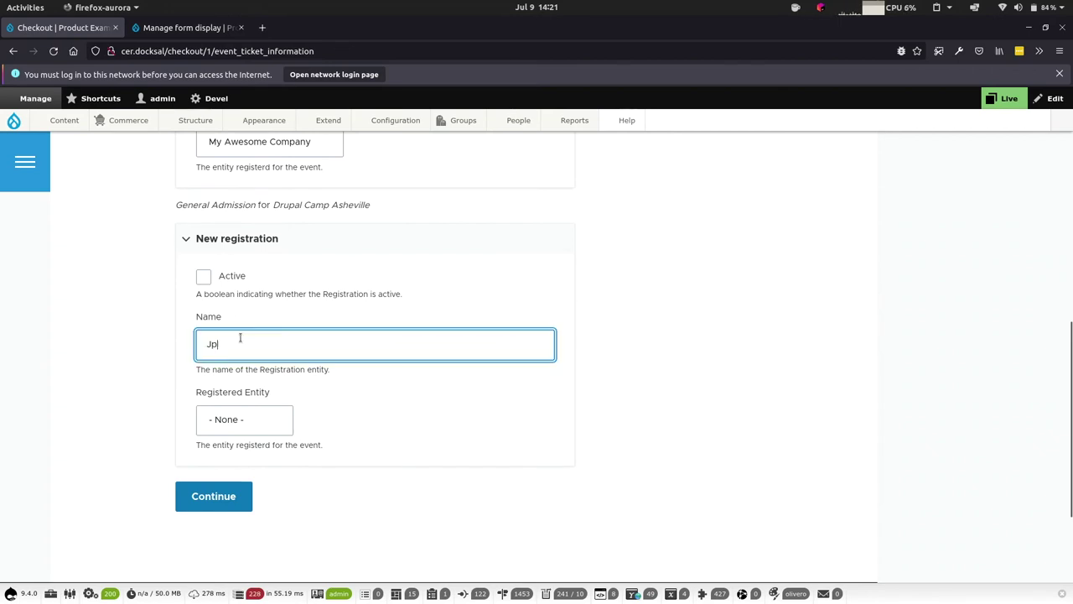
text(Jp)
key(BackSpace)
text(oh)
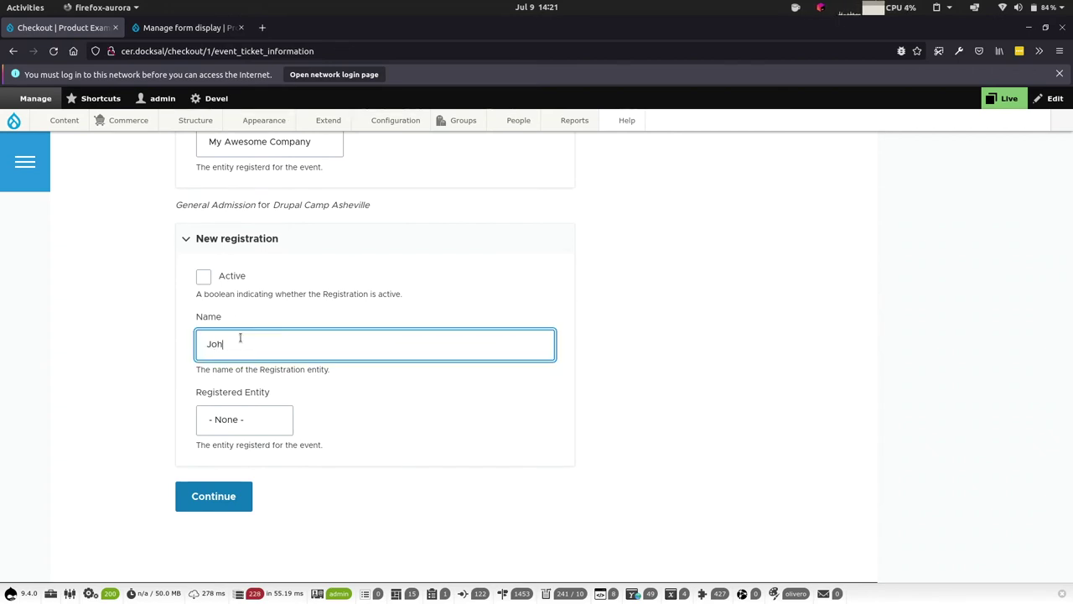
text(n Smith)
click(243, 419)
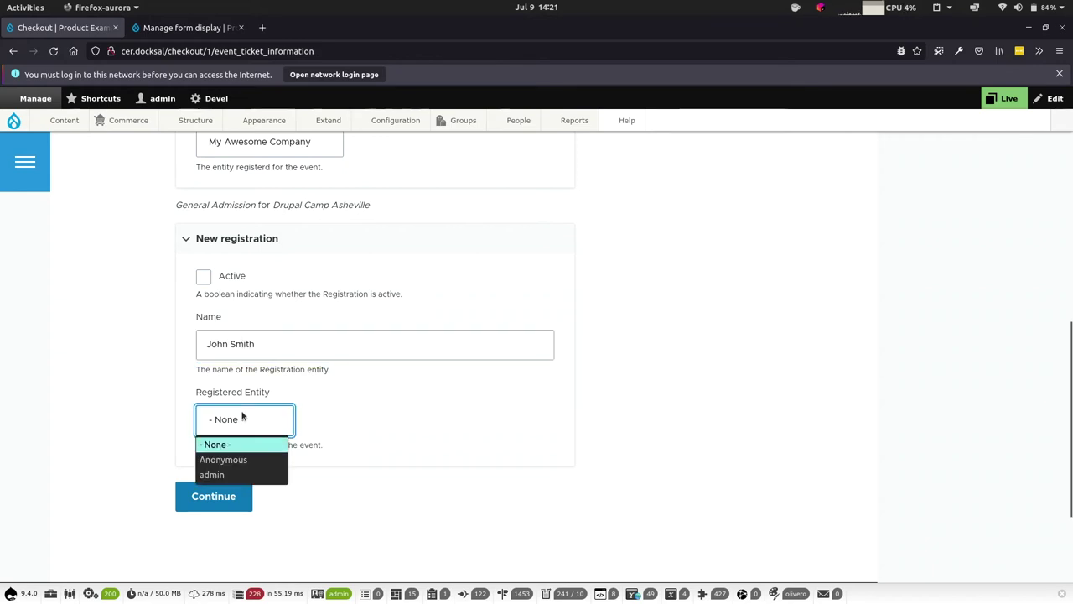
click(211, 474)
Continue checkout to the order information page and look over the billing fields and order summary.
click(210, 503)
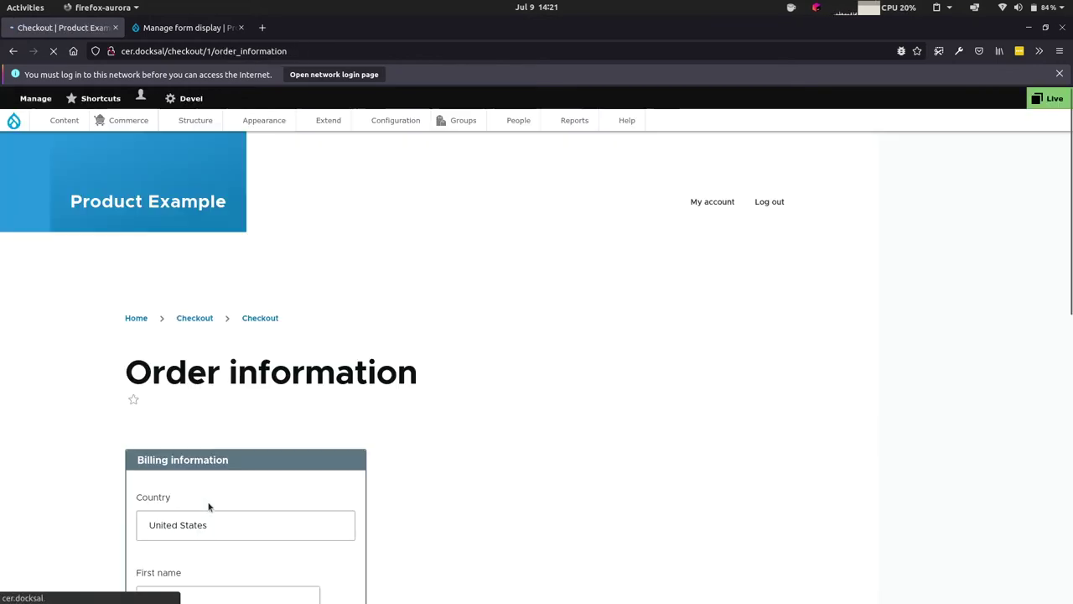
scroll(267, 476, down, 3)
scroll(264, 475, down, 3)
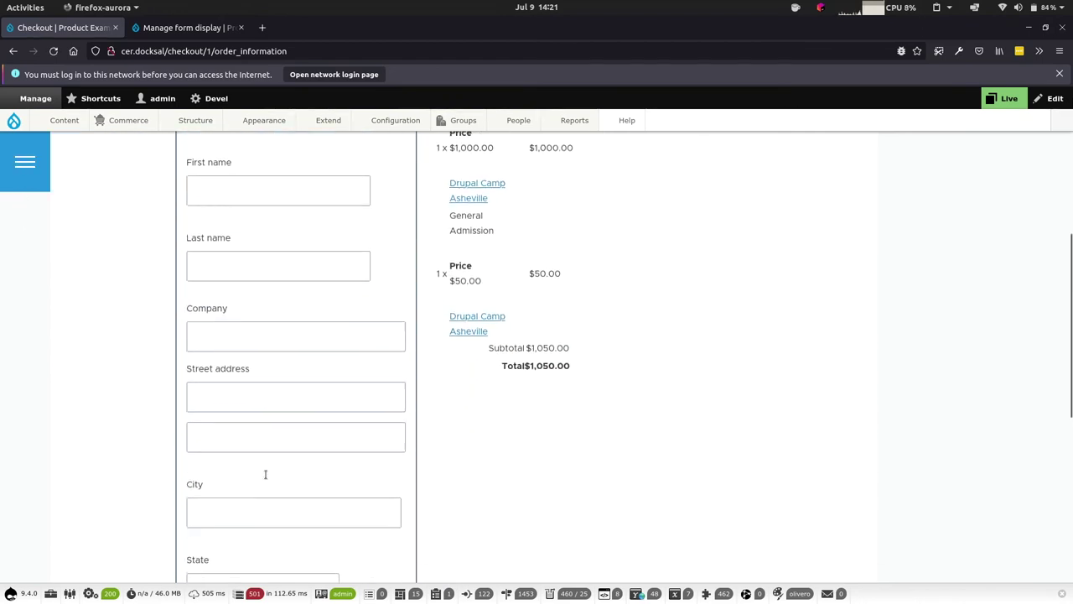
scroll(265, 475, down, 5)
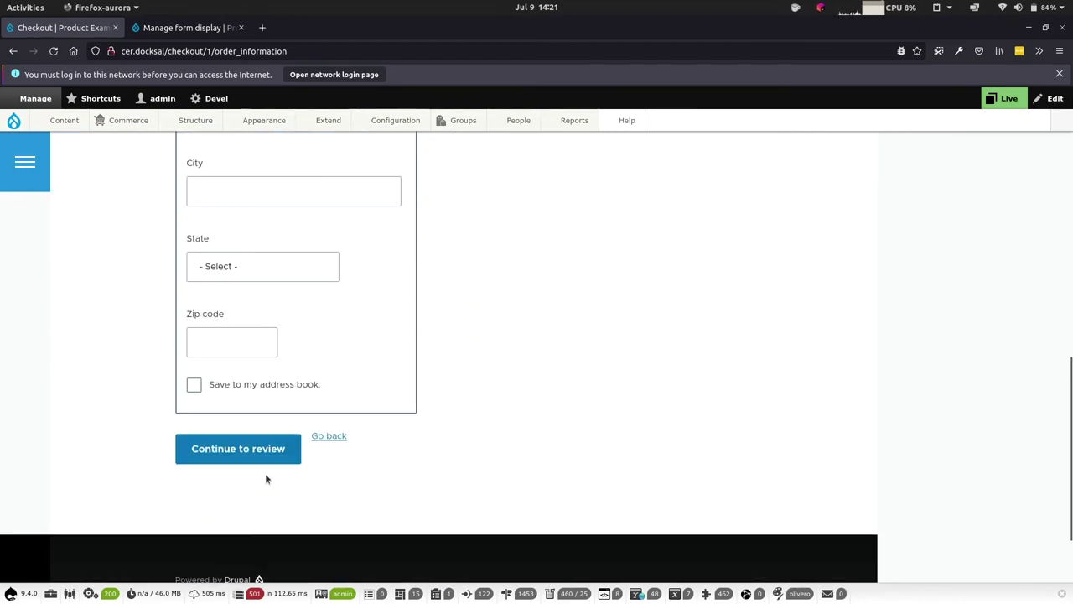
scroll(265, 474, up, 8)
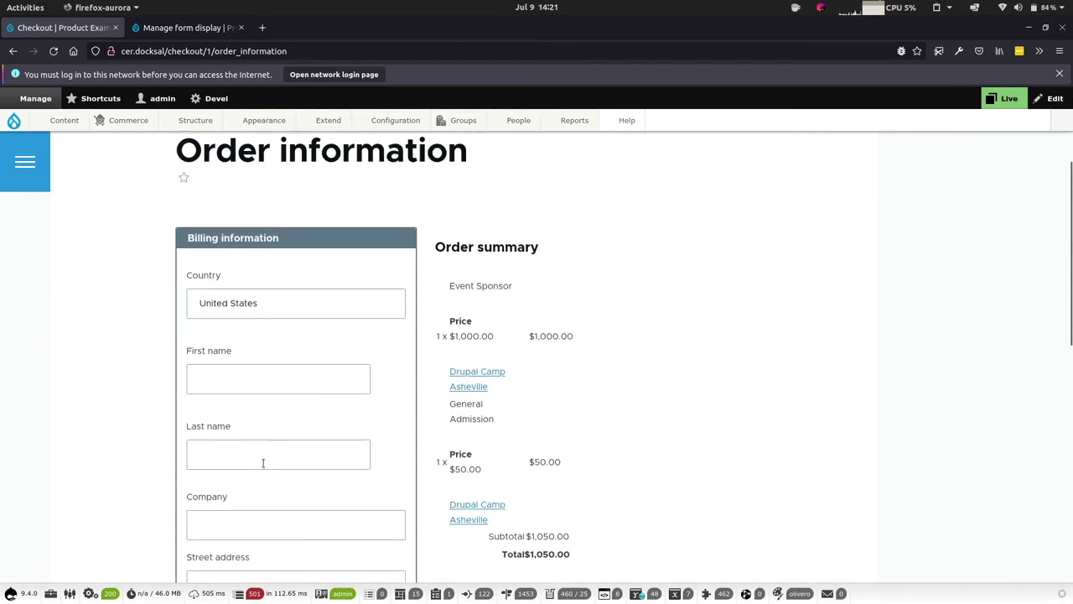
scroll(235, 382, down, 5)
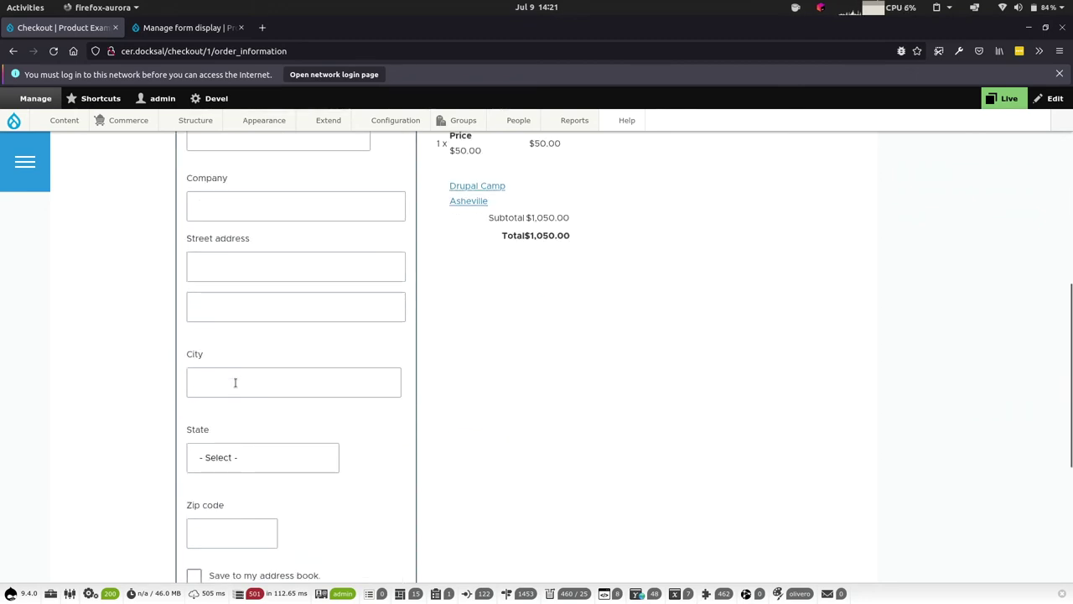
Switch to the browser tab with the attendee form display settings and go to the site's /event/1 page.
click(186, 28)
click(203, 51)
click(203, 51)
double_click(203, 51)
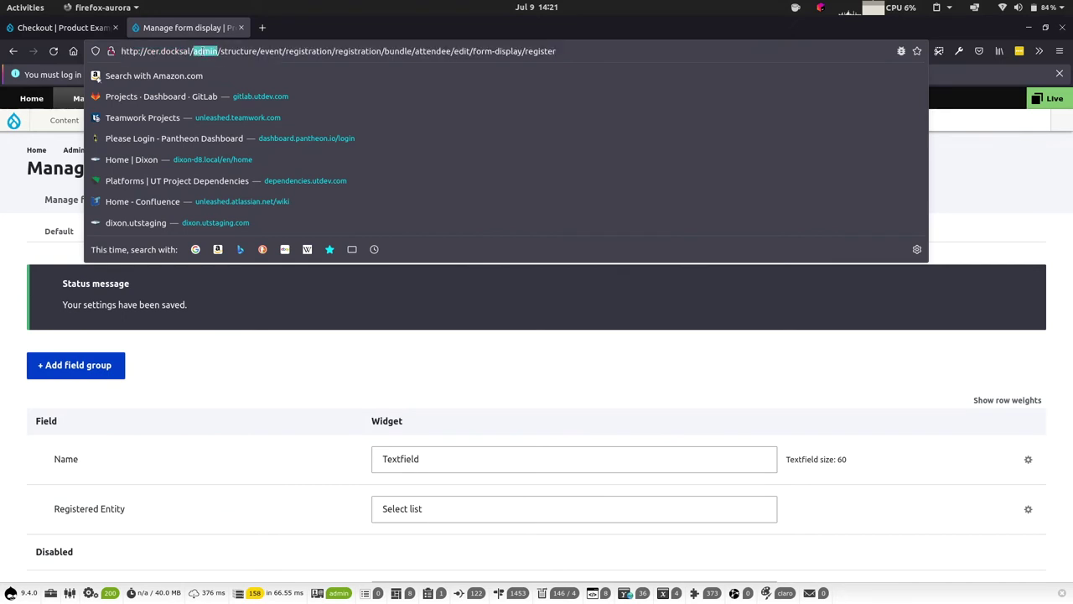
drag(203, 52, 524, 48)
text(event/1)
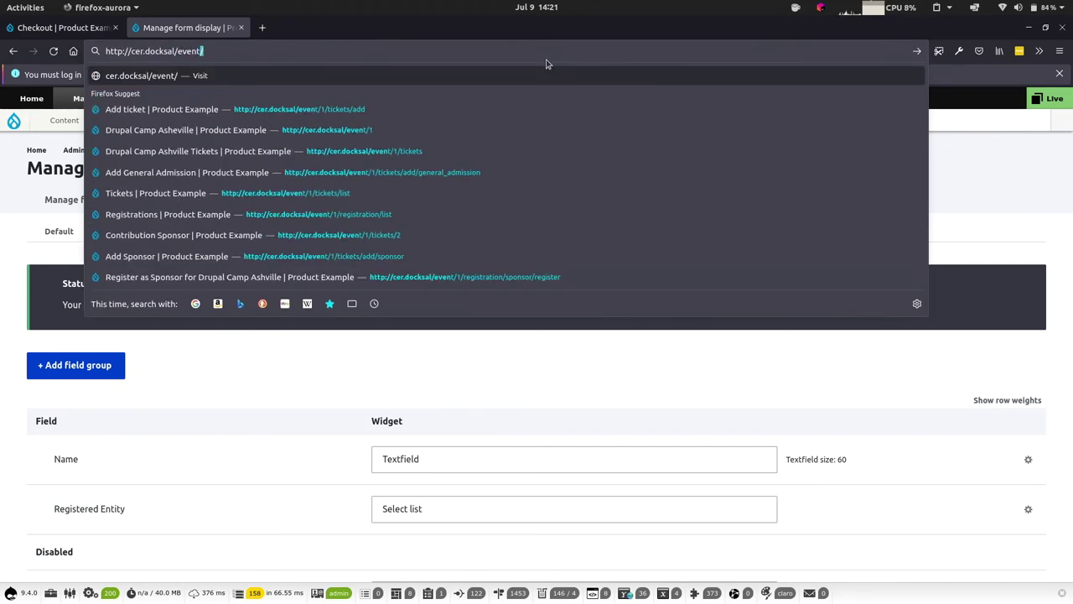
key(Return)
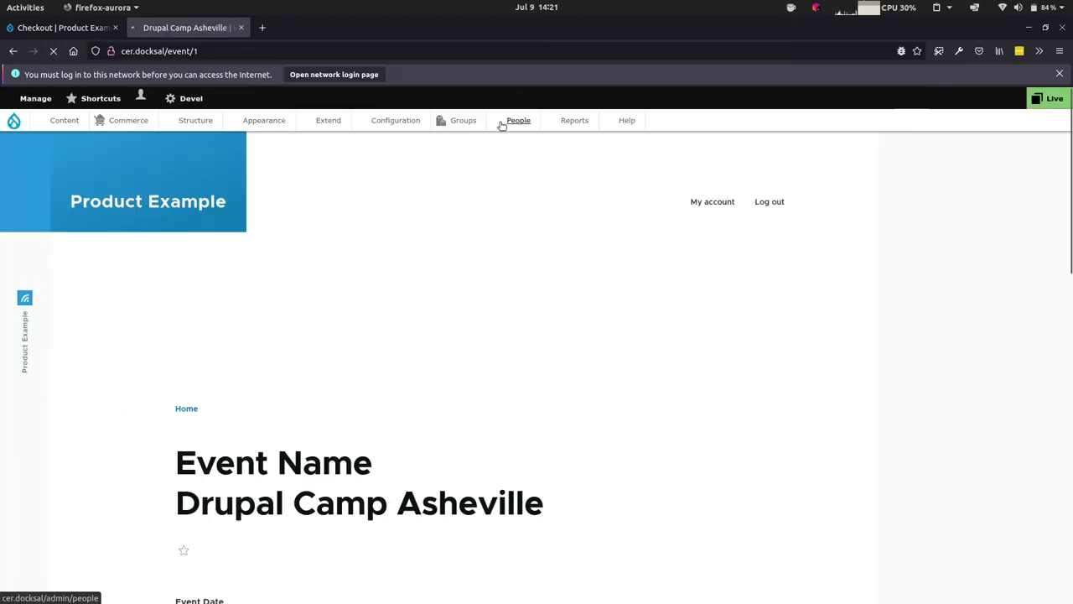
Open the registrations list of Drupal Camp Asheville and examine its sponsor, attendee and volunteer entries.
click(448, 310)
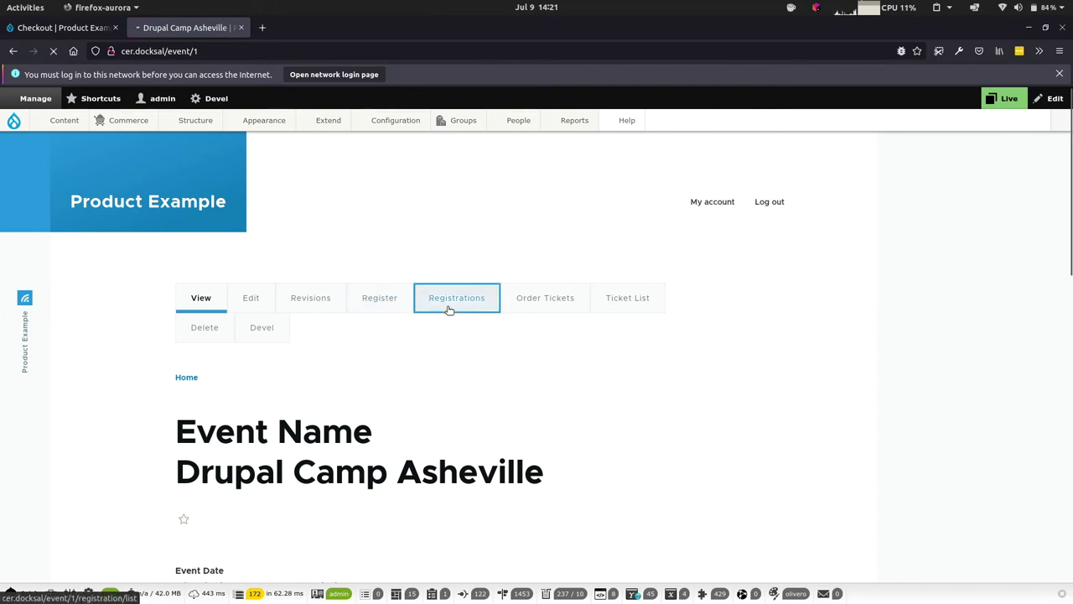
scroll(447, 311, down, 5)
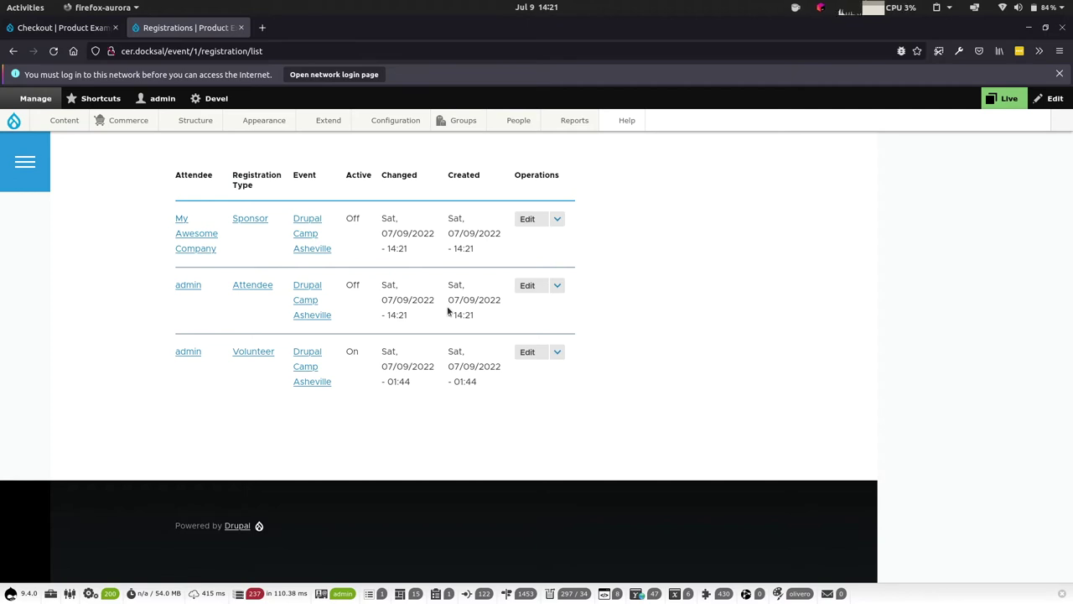
scroll(447, 310, up, 3)
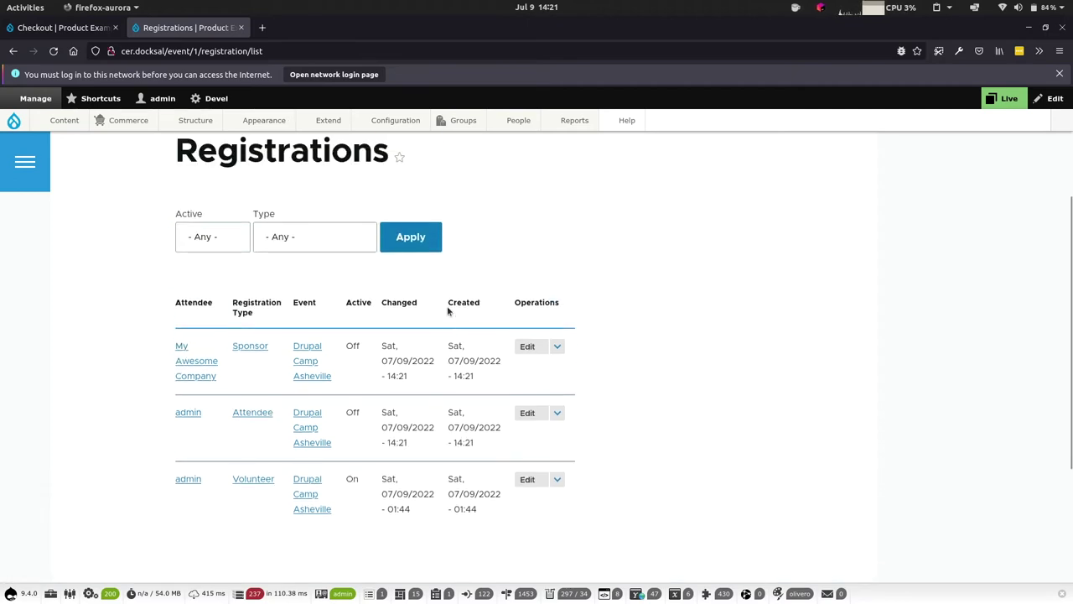
scroll(448, 310, up, 4)
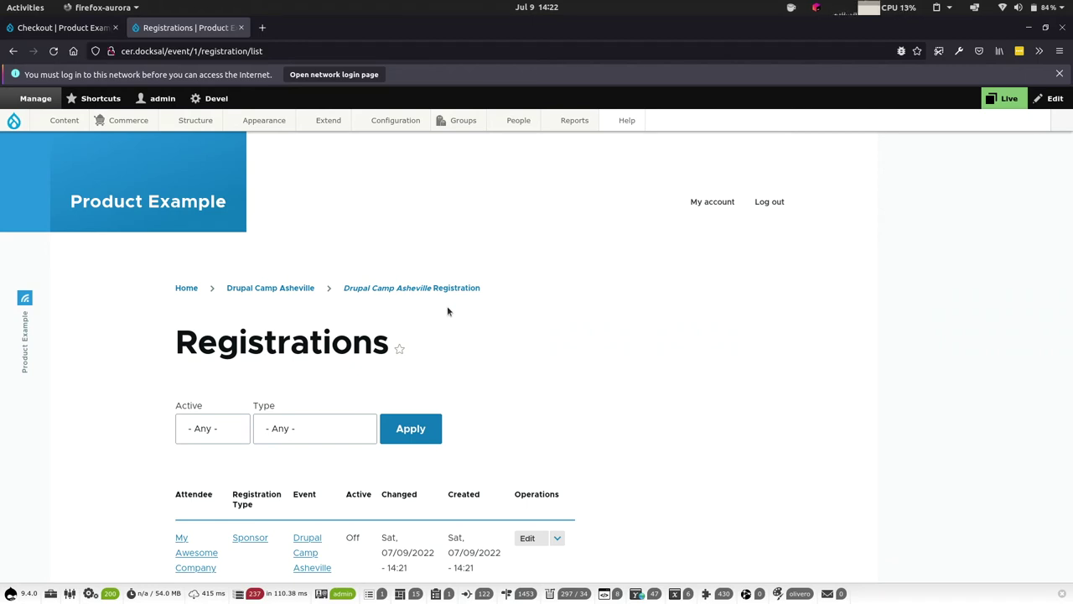
scroll(447, 309, down, 2)
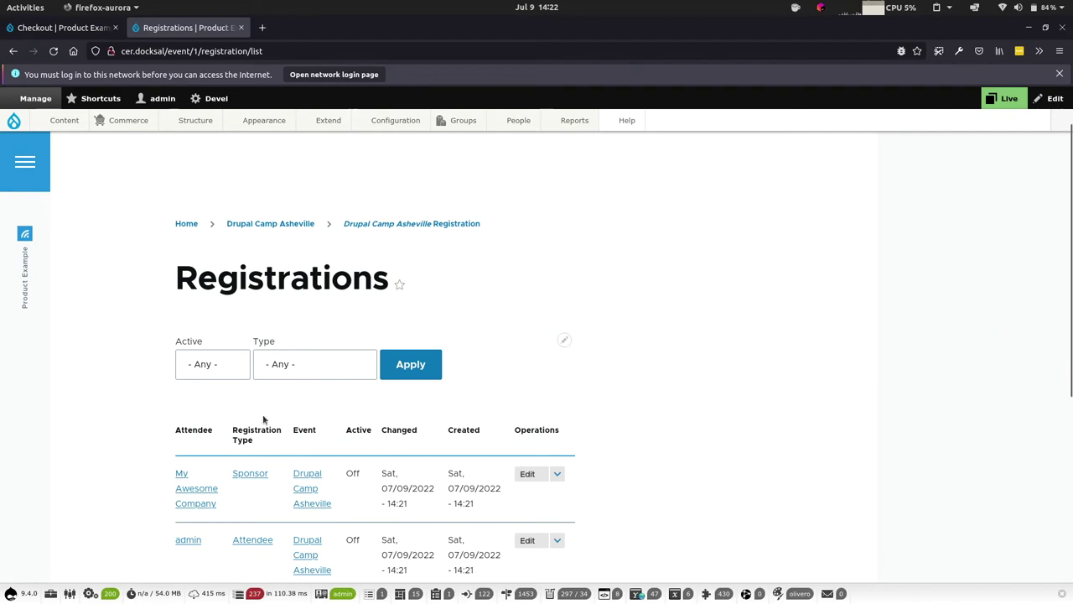
Return to the Drupal Camp Asheville event and look through its ticket ordering page.
click(295, 502)
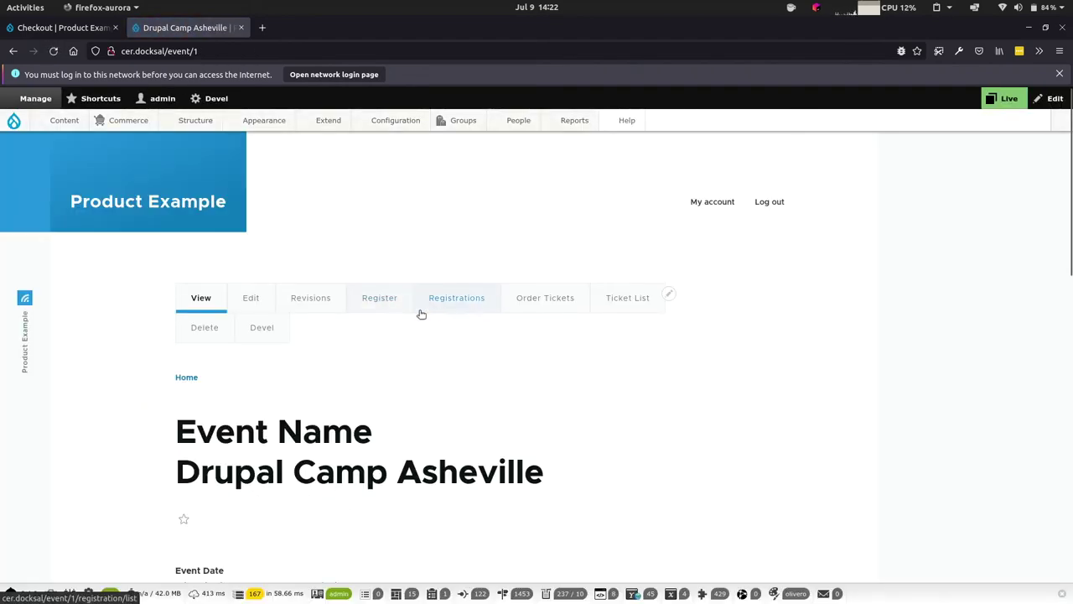
click(516, 311)
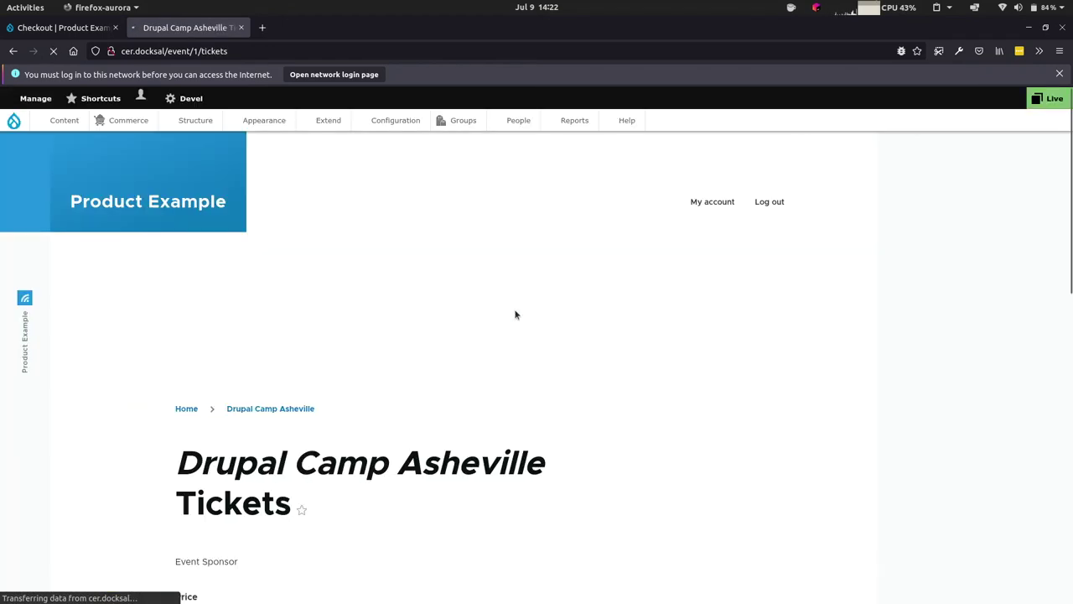
scroll(517, 314, down, 5)
scroll(515, 314, up, 5)
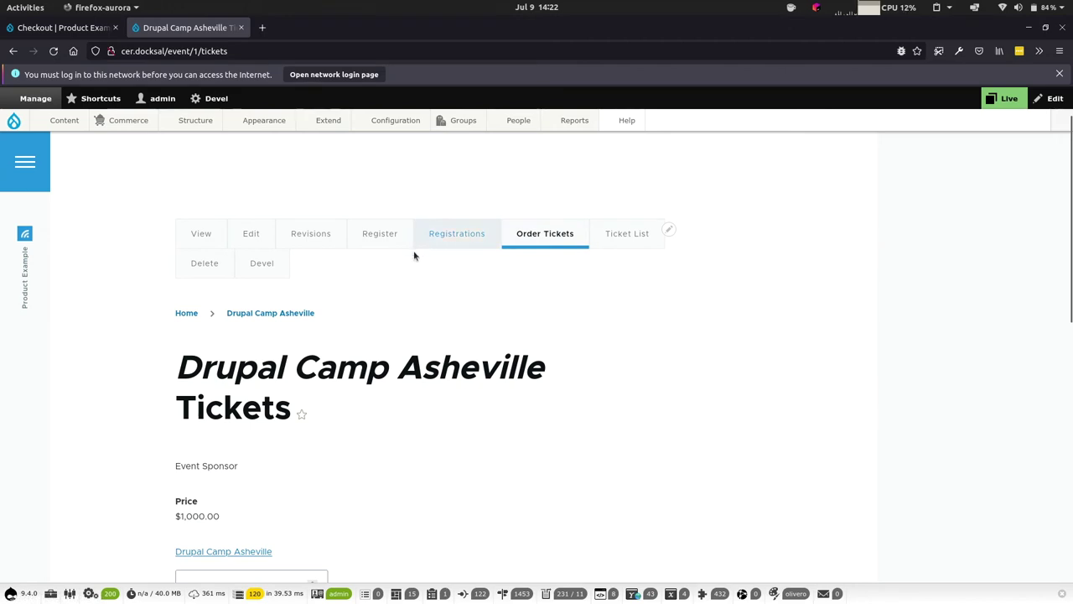
Open the event's ticket list and examine the sponsor and General Admission tickets.
click(600, 241)
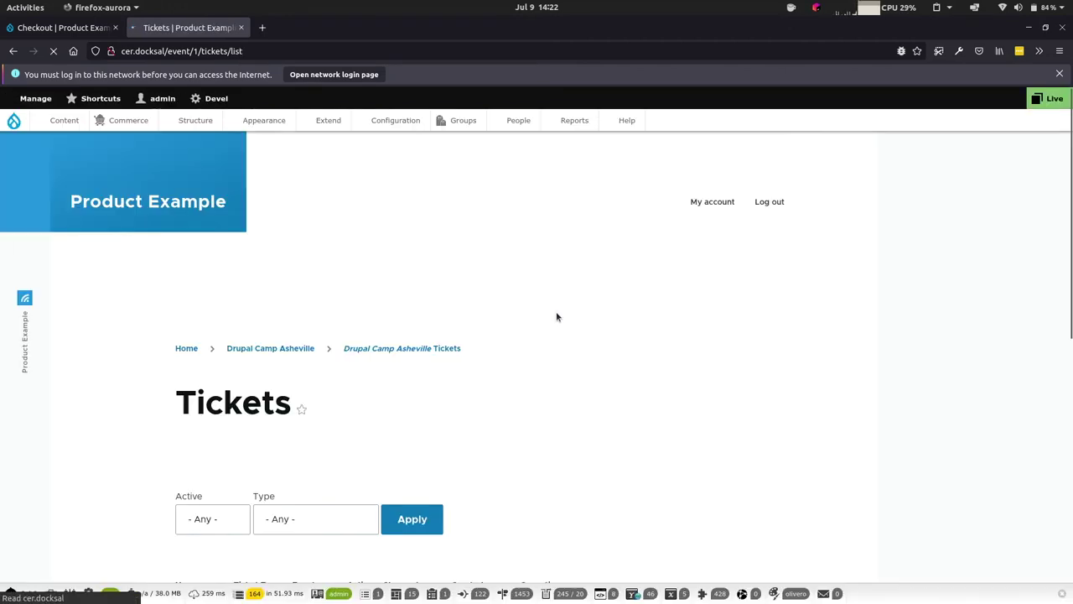
scroll(555, 312, down, 5)
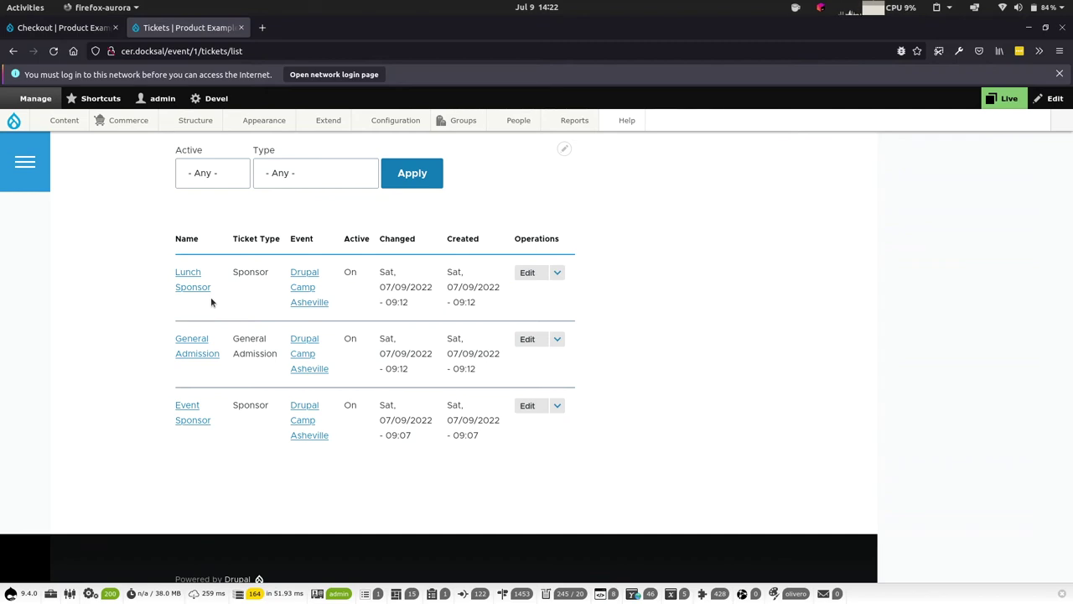
scroll(211, 297, down, 3)
scroll(211, 297, up, 5)
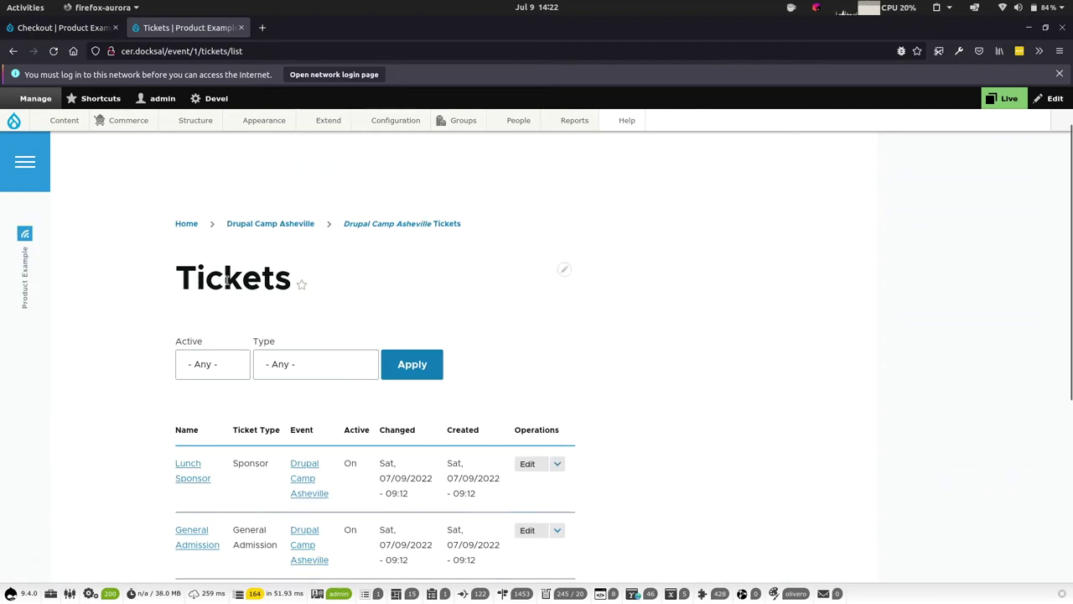
Go back to the Drupal Camp Asheville event page, briefly revisiting its registrations list.
click(253, 228)
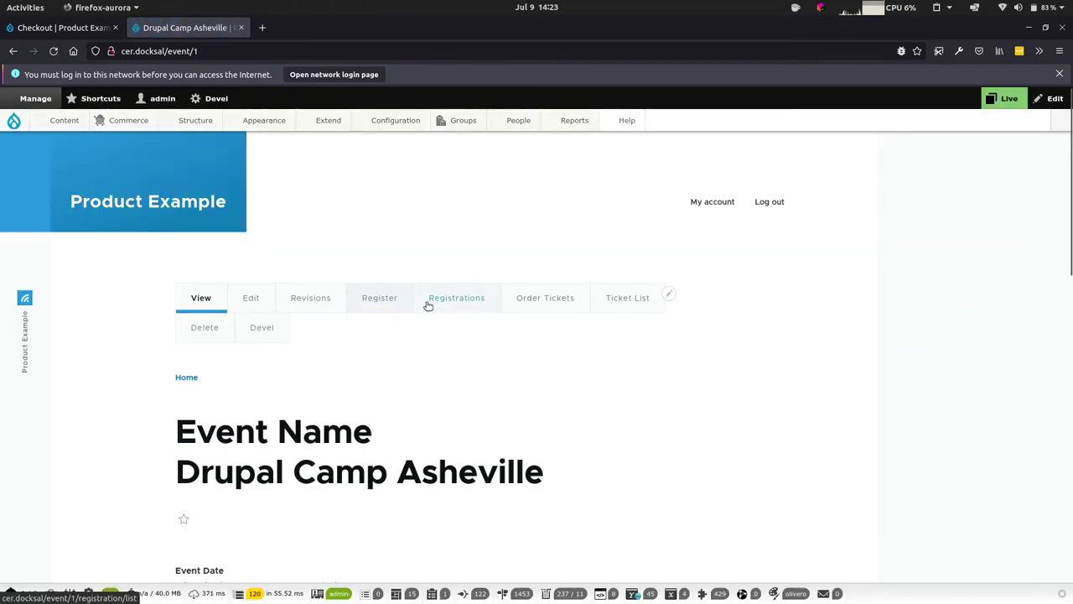
click(433, 305)
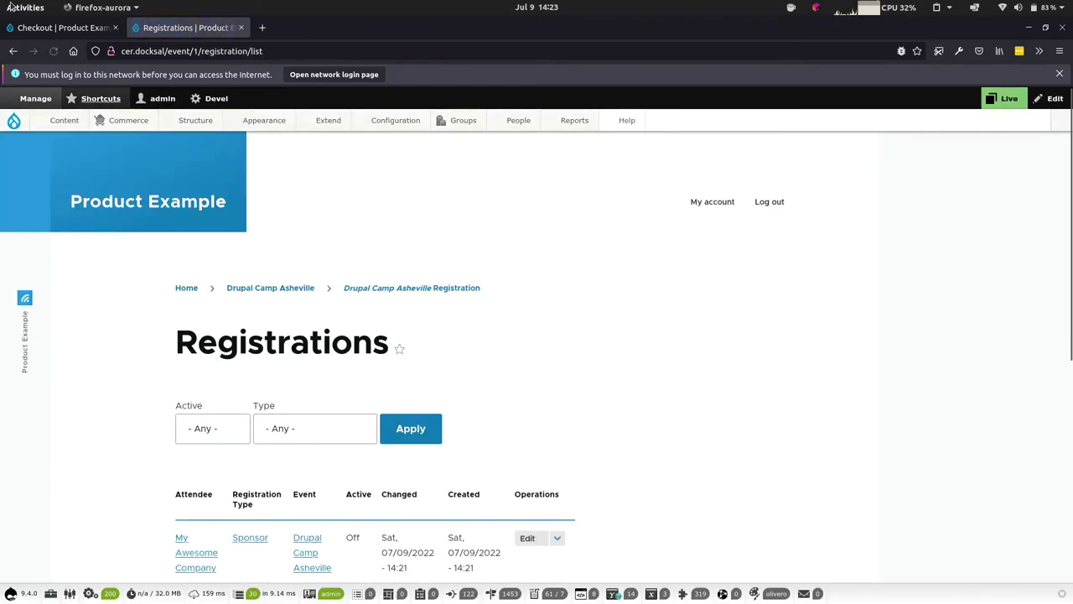
click(13, 51)
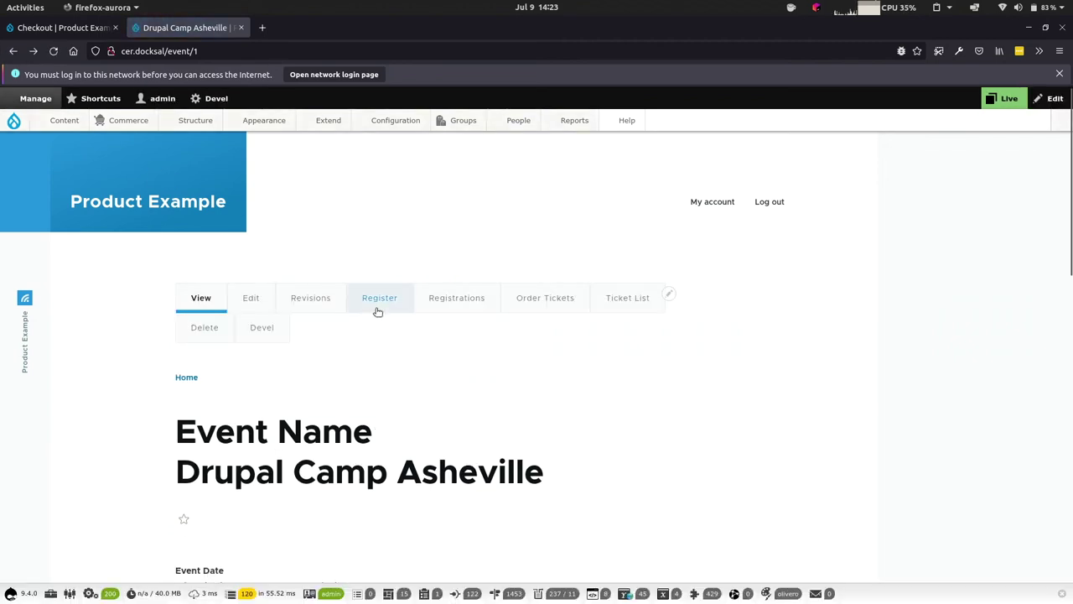
Open the event's registration options and view the Volunteer registration form.
click(376, 307)
scroll(377, 313, down, 5)
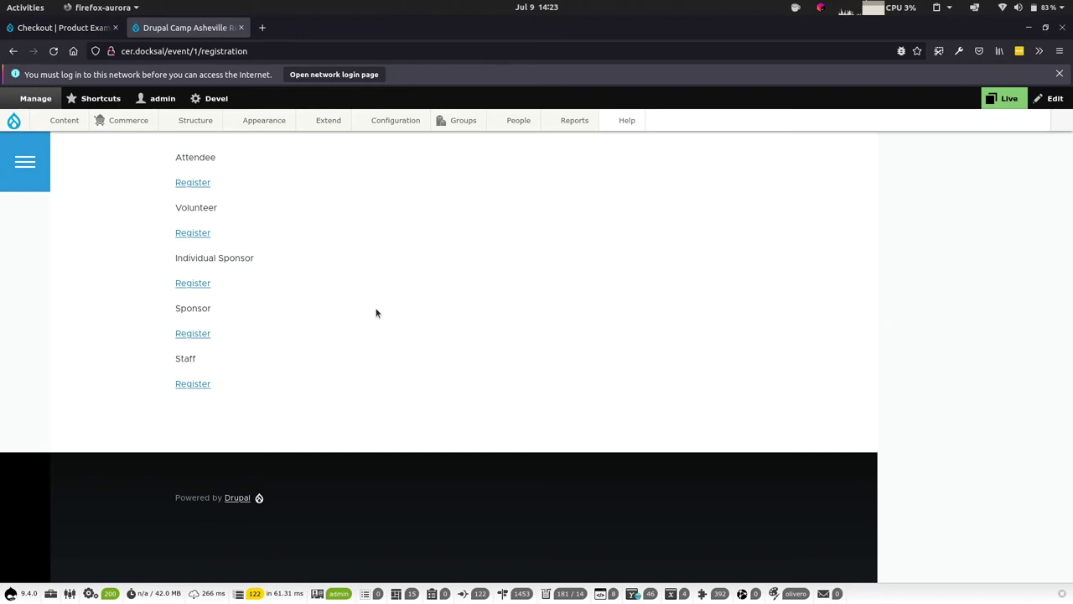
click(194, 233)
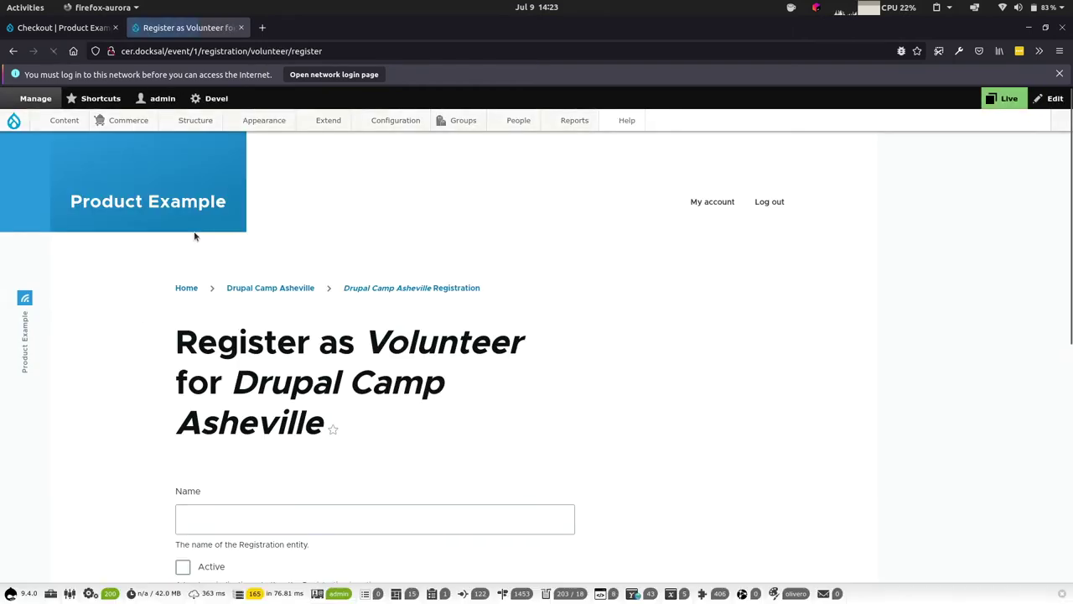
scroll(194, 236, down, 4)
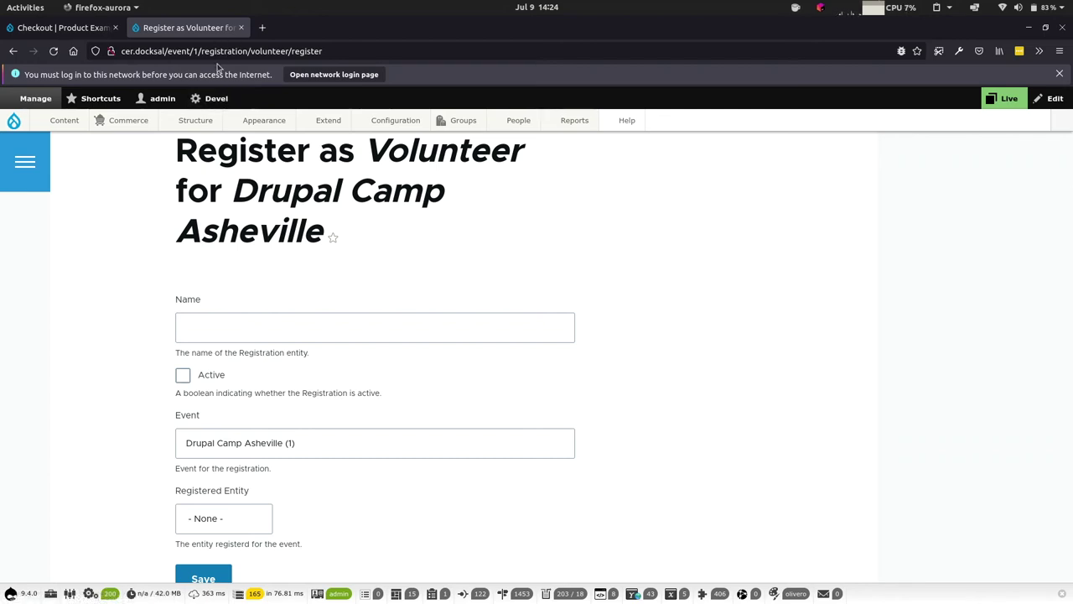
Open the Attendee registration type for editing and examine its event types, profile type and registerable entity type.
key(alt)
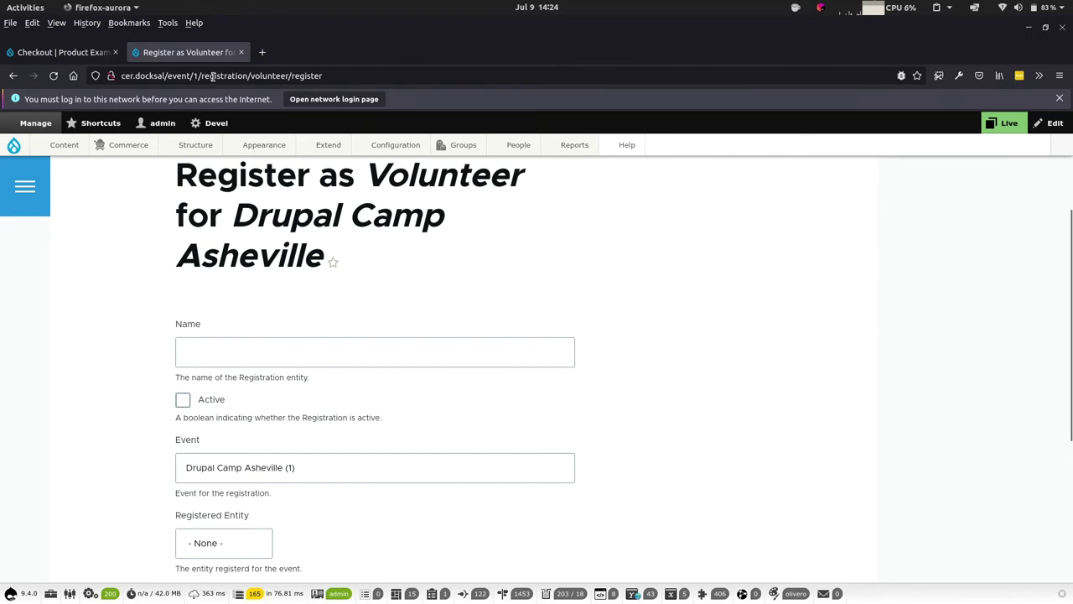
key(alt)
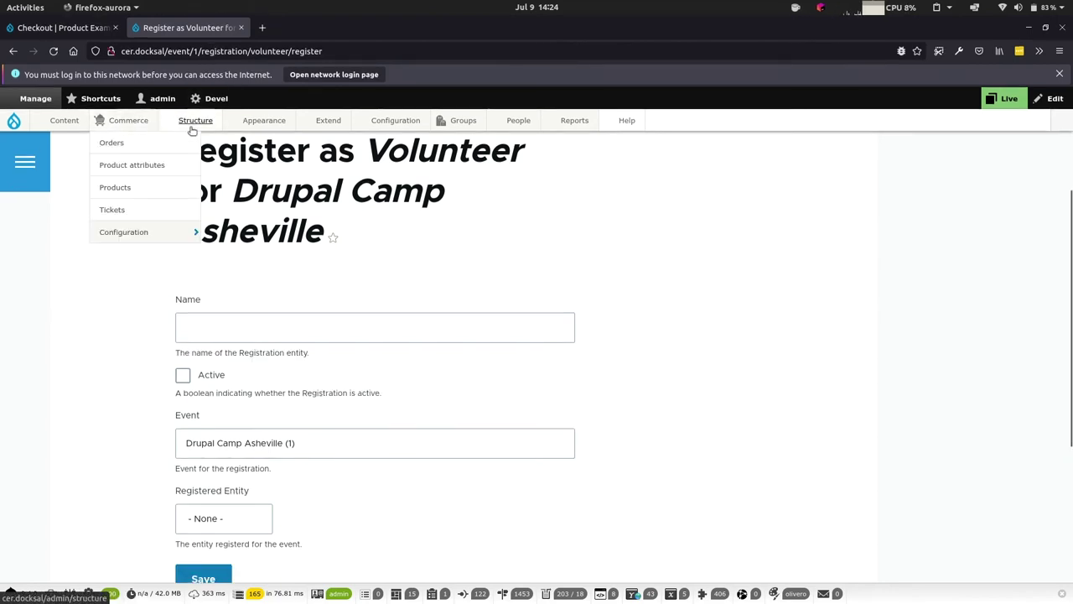
mouse_move(186, 120)
mouse_move(211, 277)
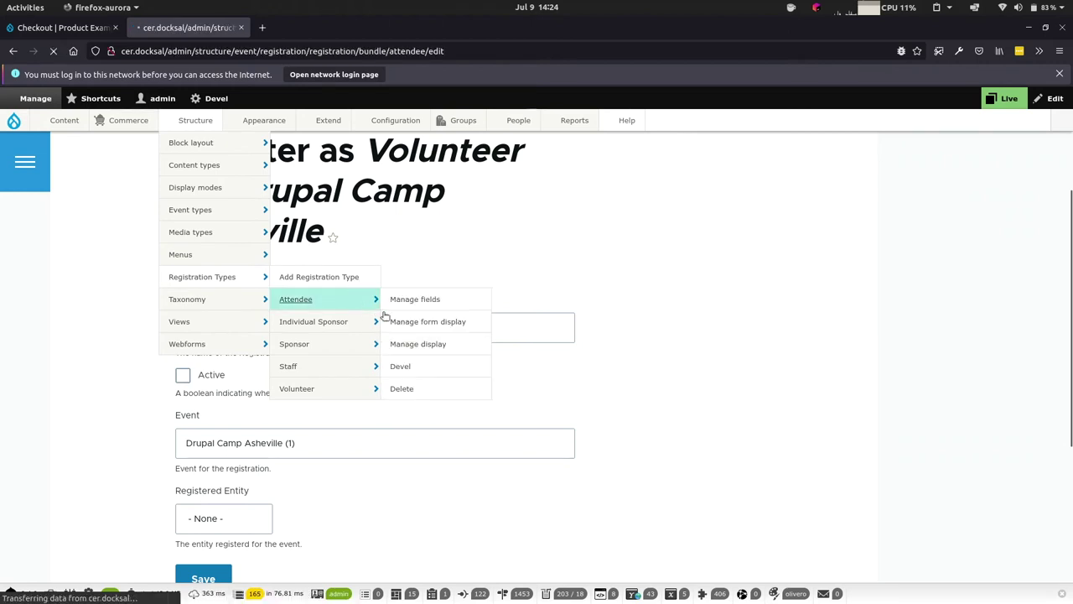
click(343, 299)
scroll(140, 341, down, 3)
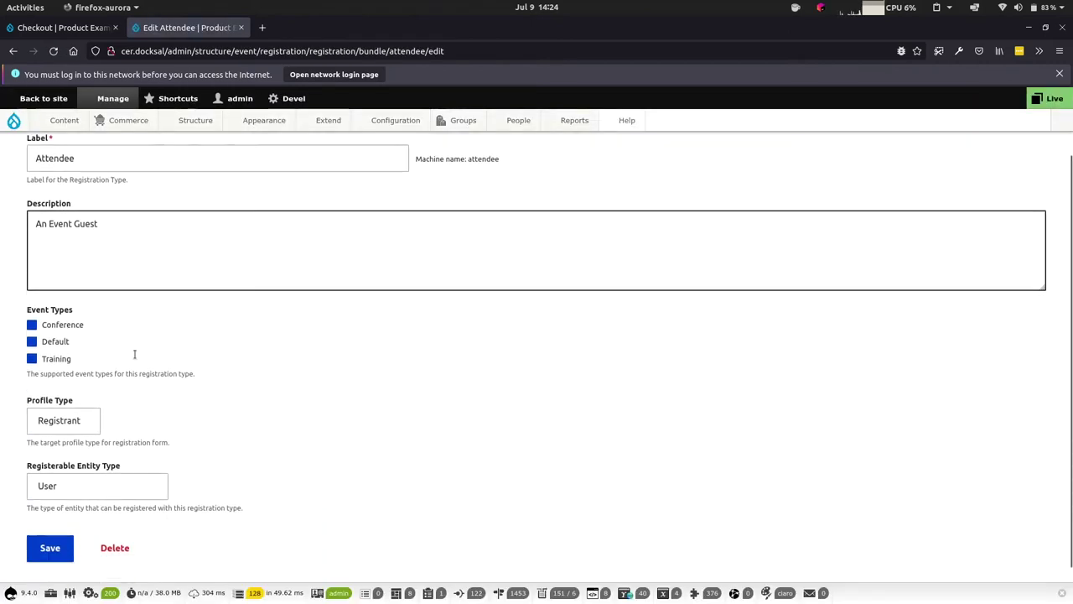
Examine the entity types available as the Attendee registration type's registerable entity, leaving the selection unchanged.
click(84, 442)
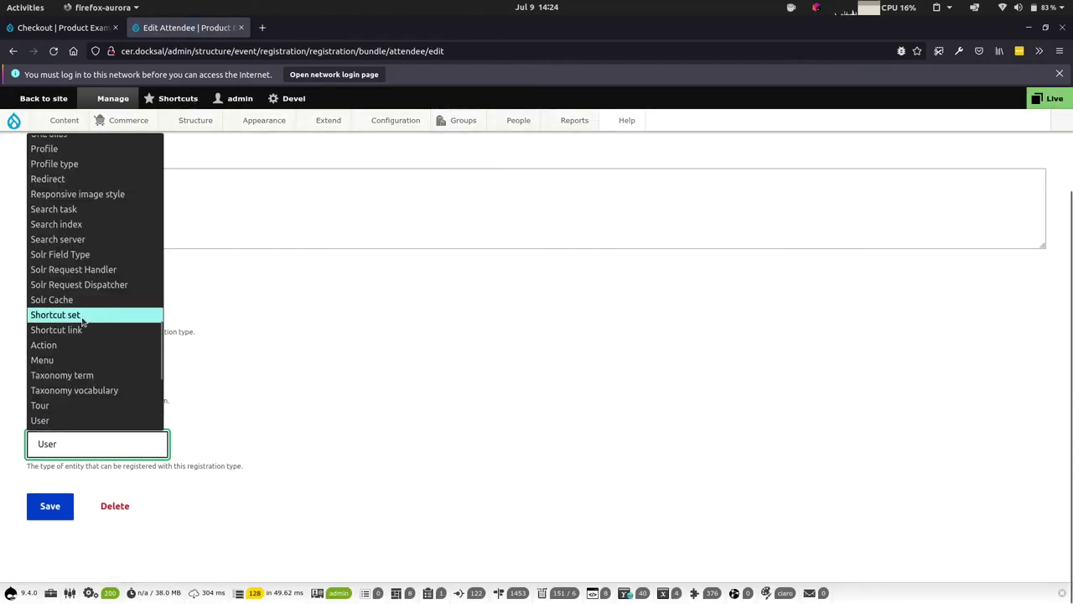
scroll(85, 314, up, 8)
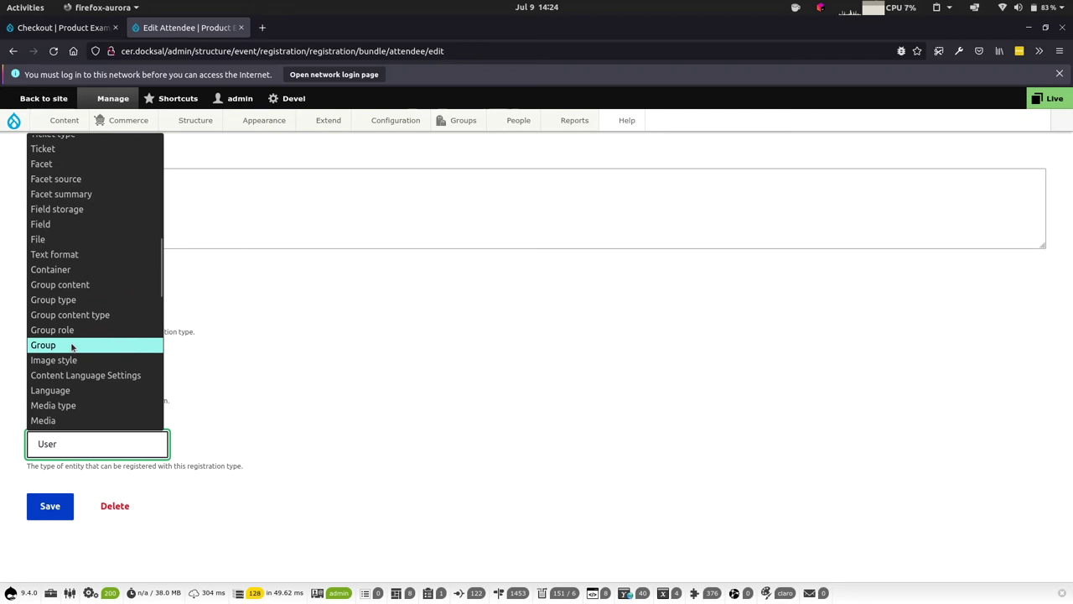
scroll(72, 346, down, 2)
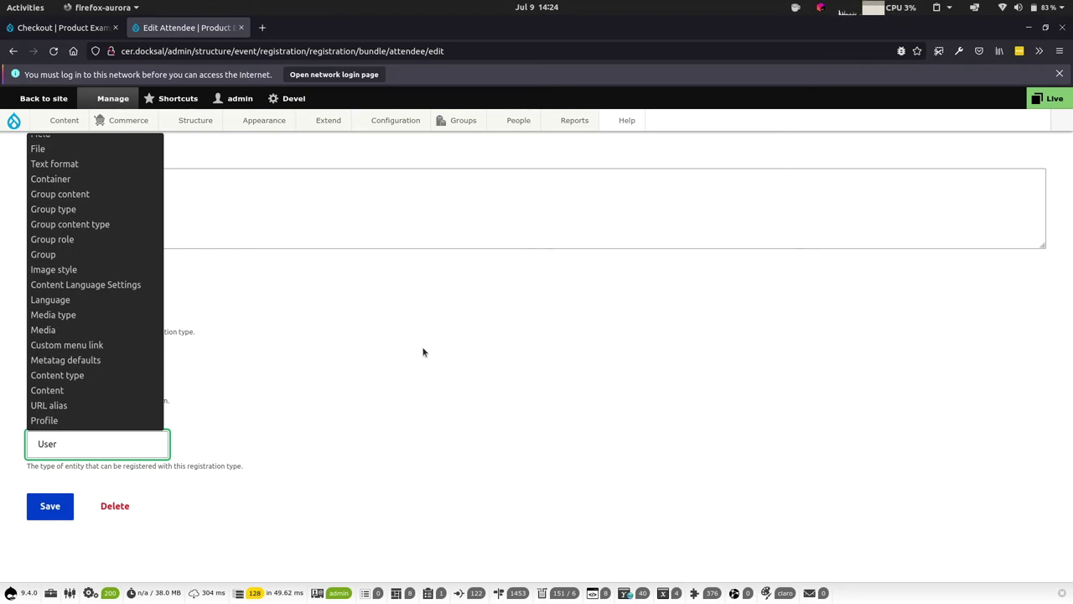
click(411, 364)
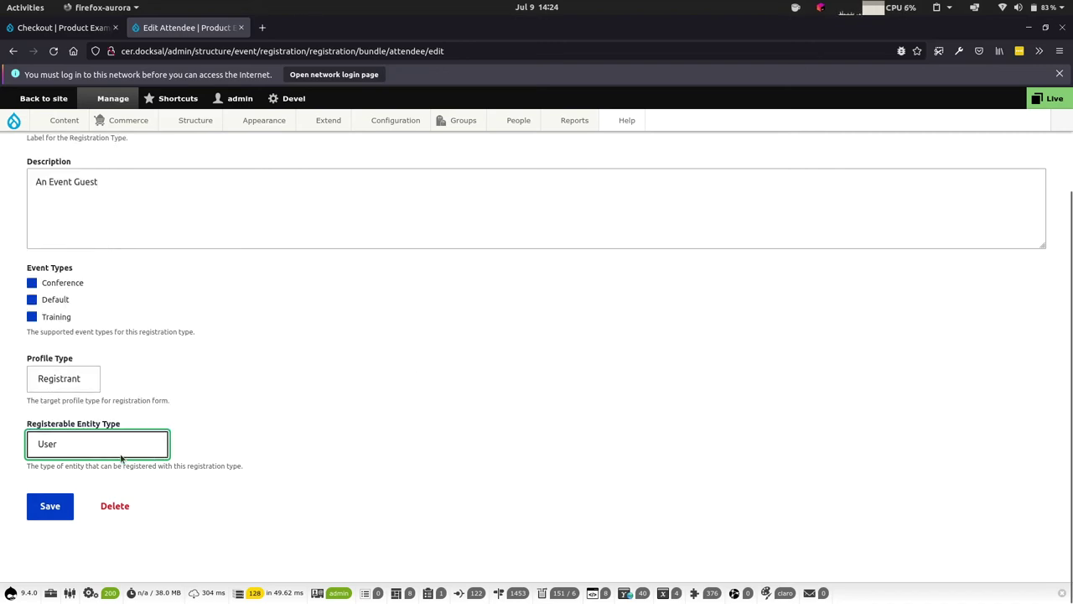
Leave the Attendee registration type and open the General Admission ticket type's edit form from the Commerce configuration.
click(12, 52)
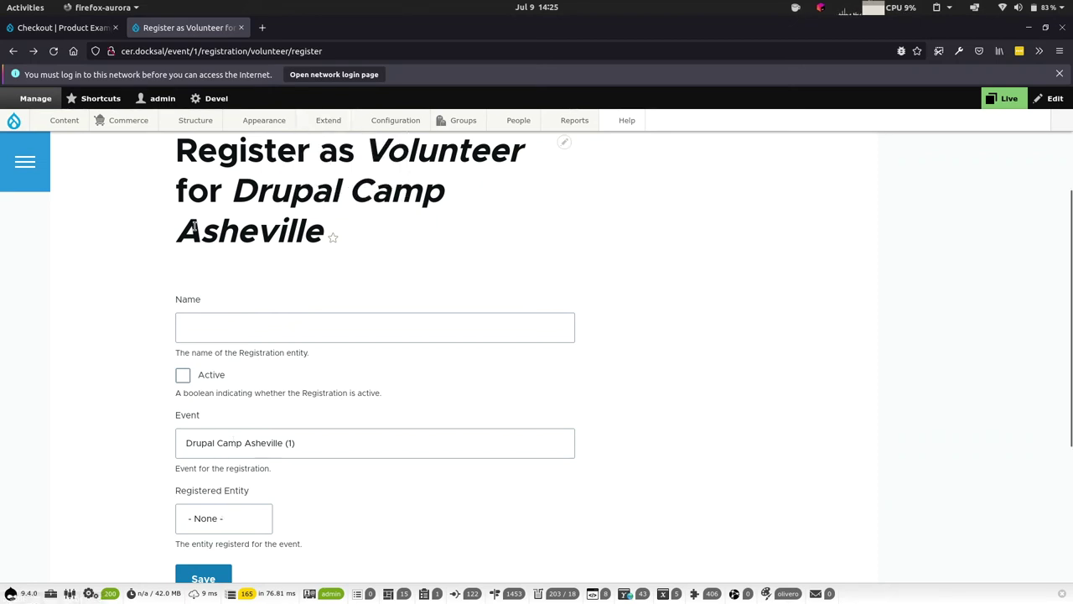
mouse_move(128, 120)
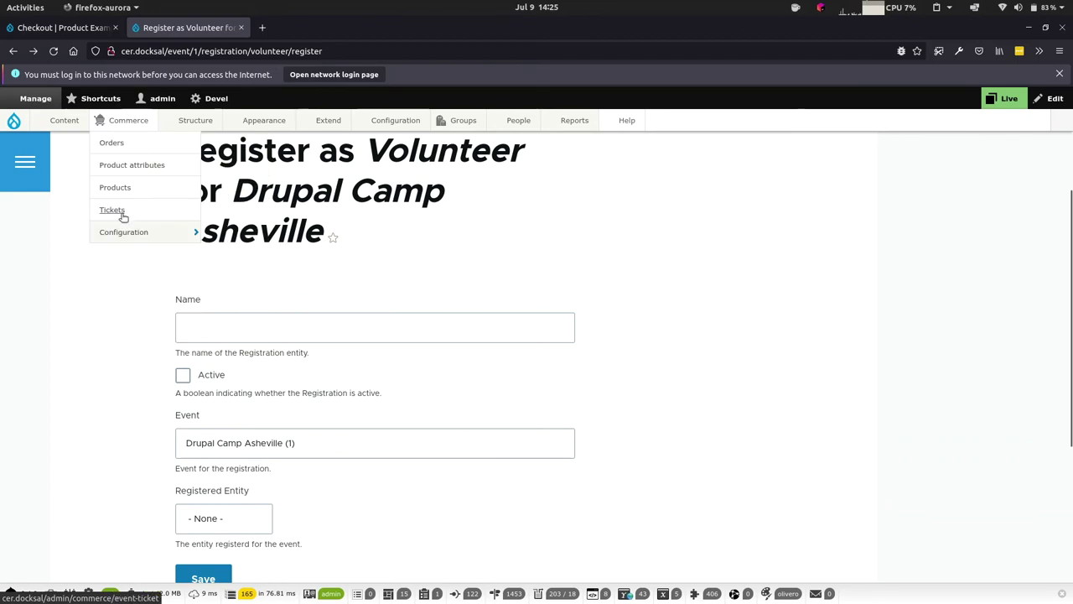
mouse_move(134, 232)
mouse_move(263, 300)
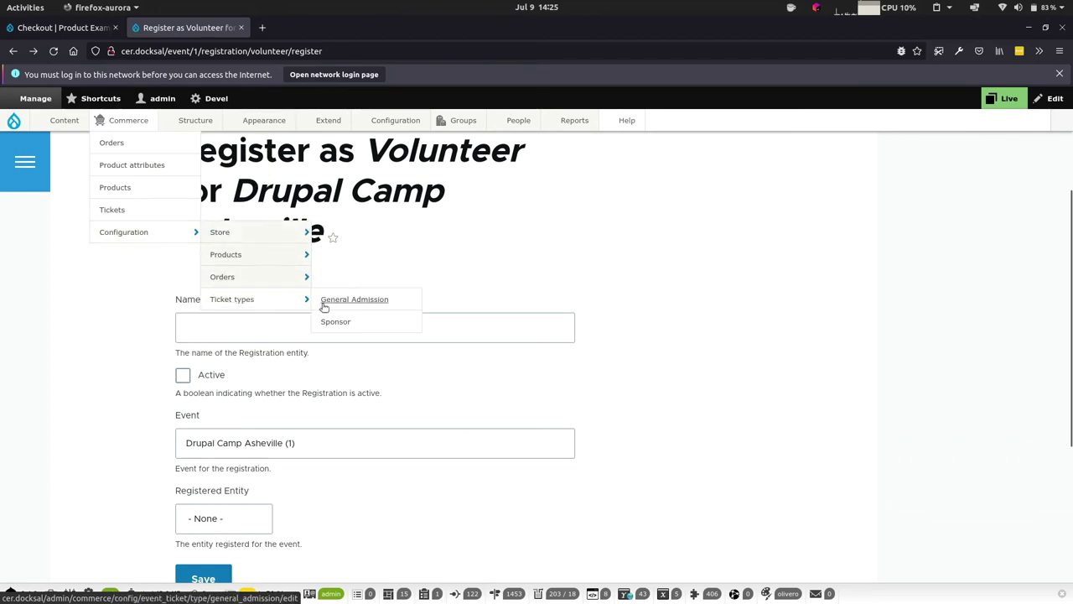
click(323, 306)
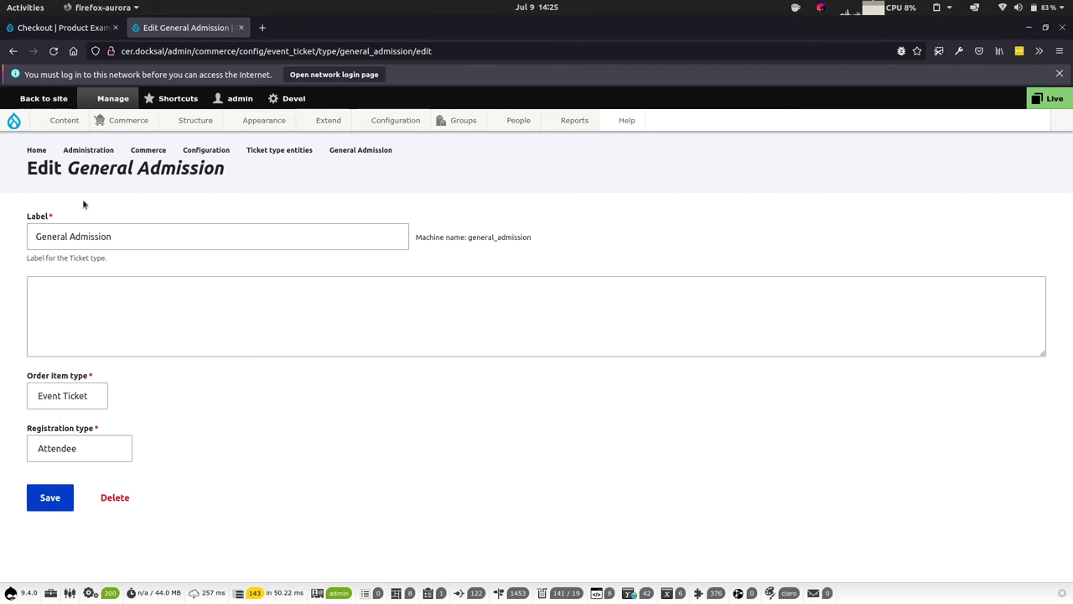
Switch from the browser to the running LibreOffice Impress slideshow at the Demo slide.
mouse_move(25, 125)
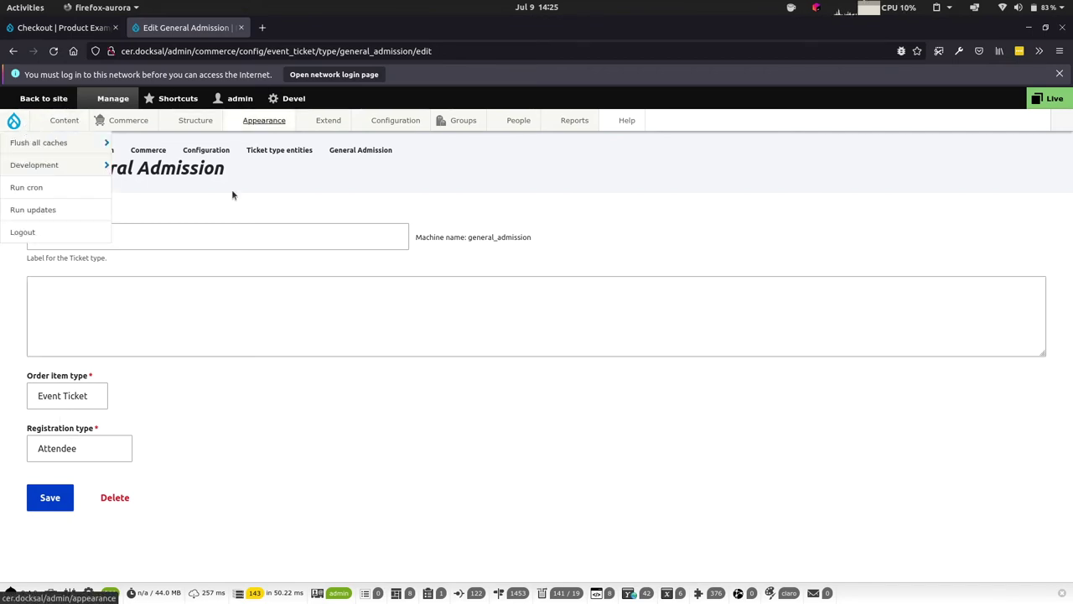
key(alt+Tab)
key(alt+Tab)
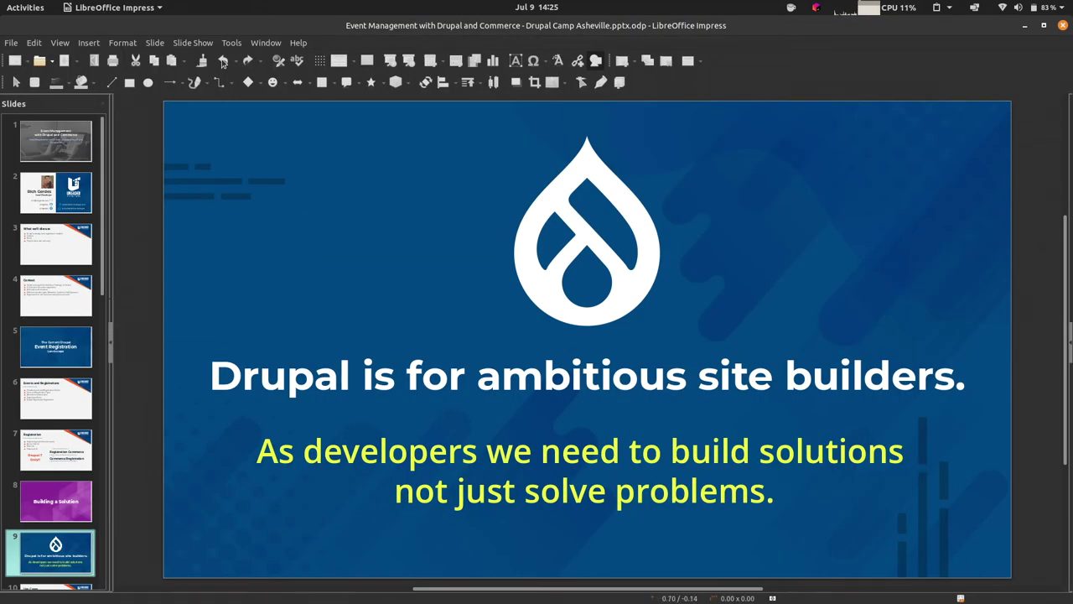
key(alt+Tab)
key(alt+Tab)
key(alt+Tab)
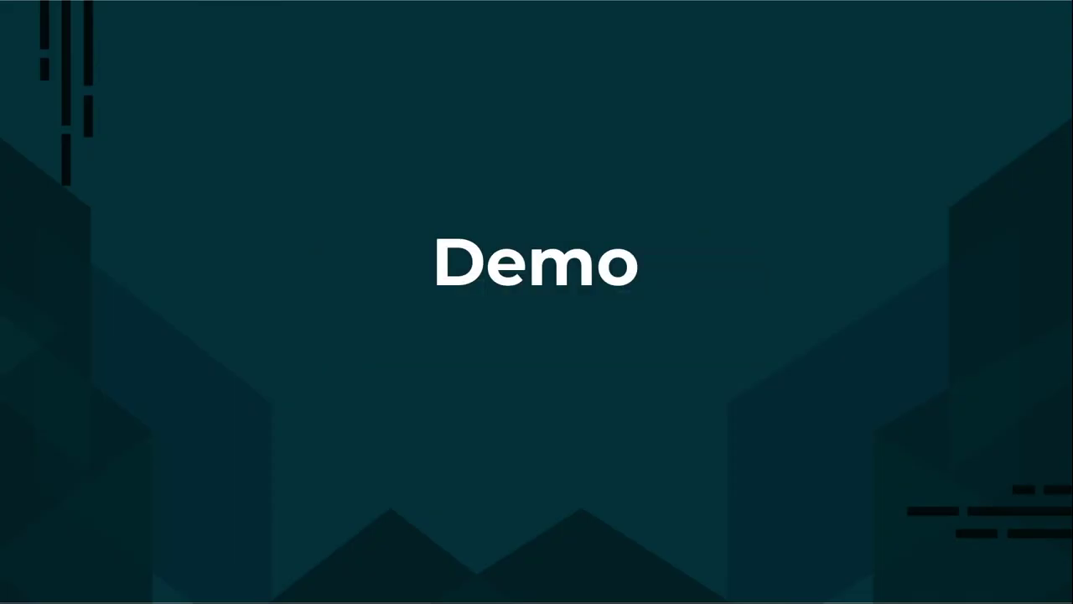